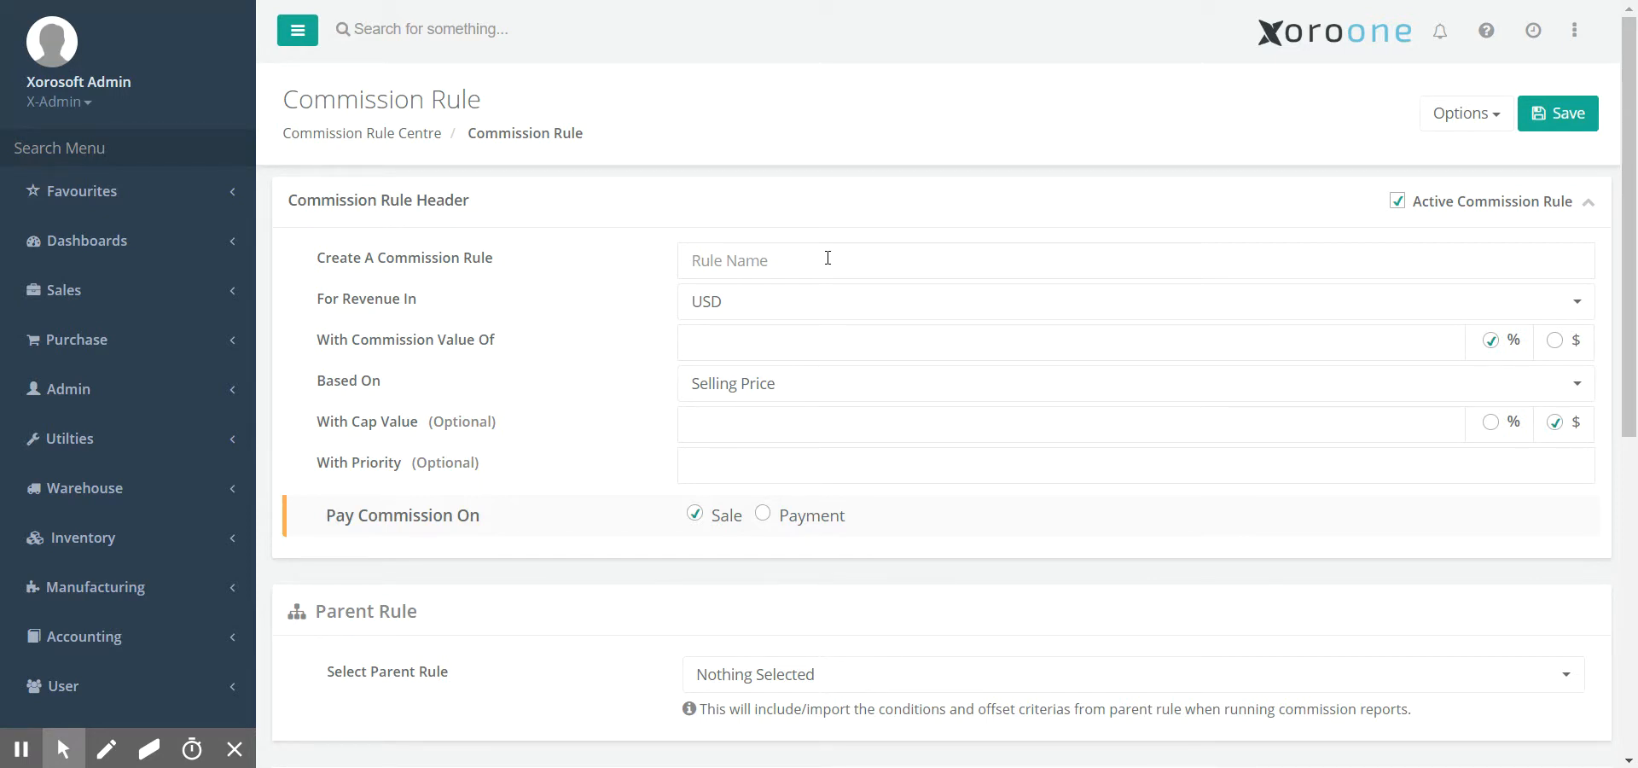
- Open the Commission Rule page through the menu search and name the rule '10% Rule'
click(195, 149)
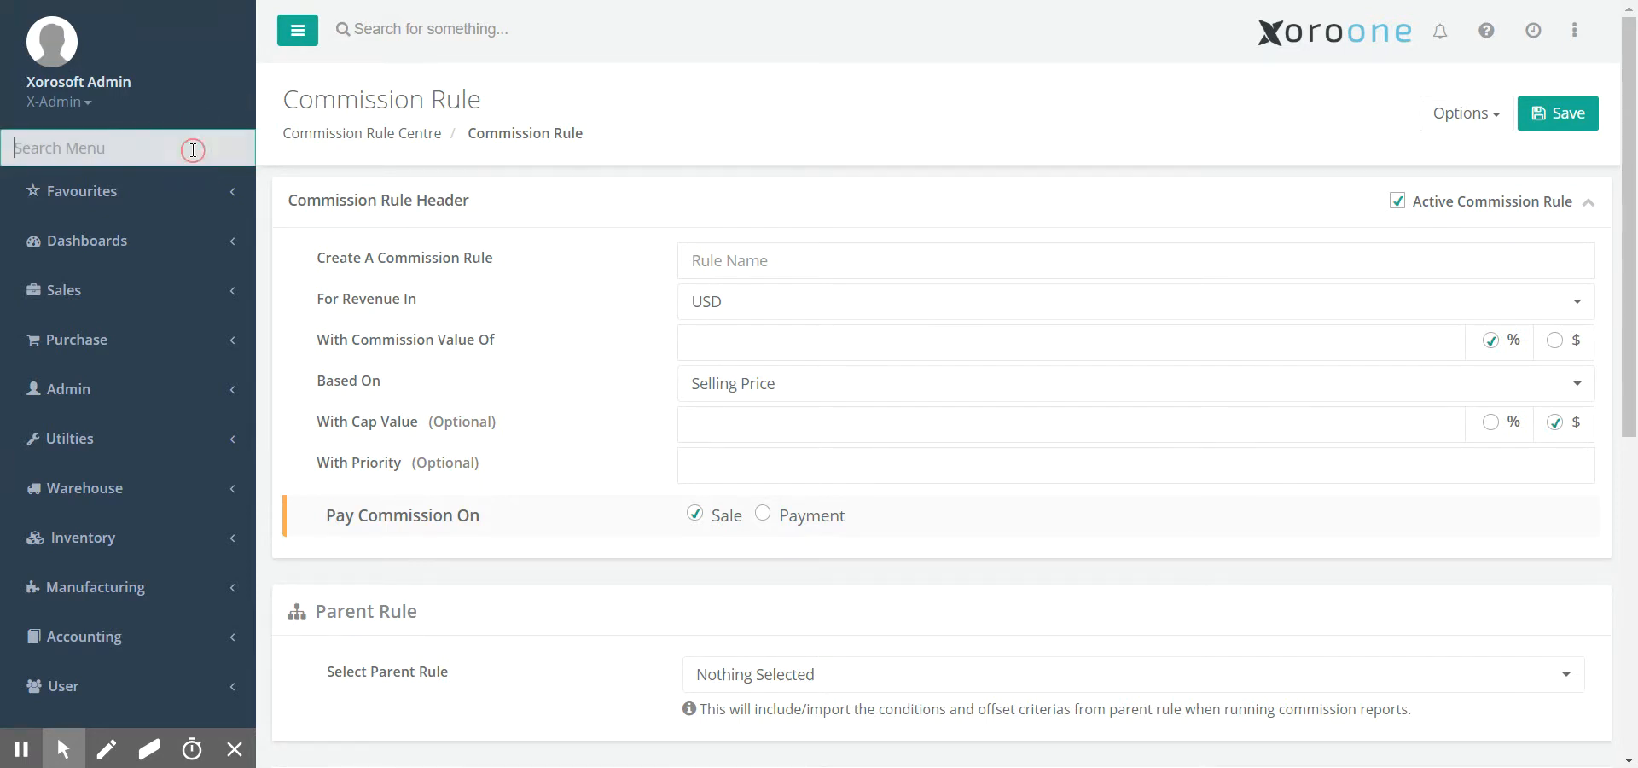
text(rule)
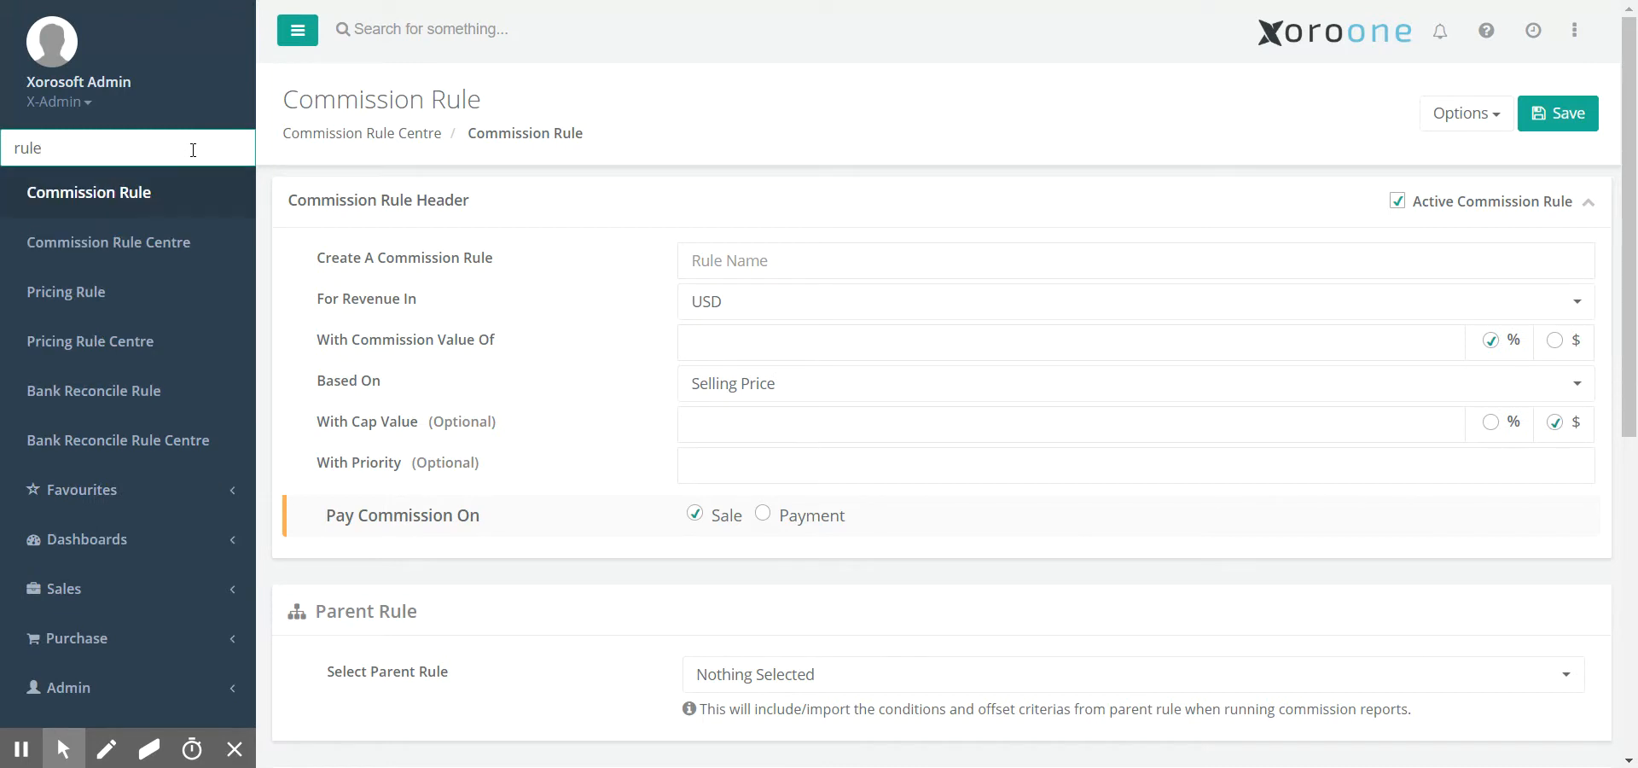
key(Return)
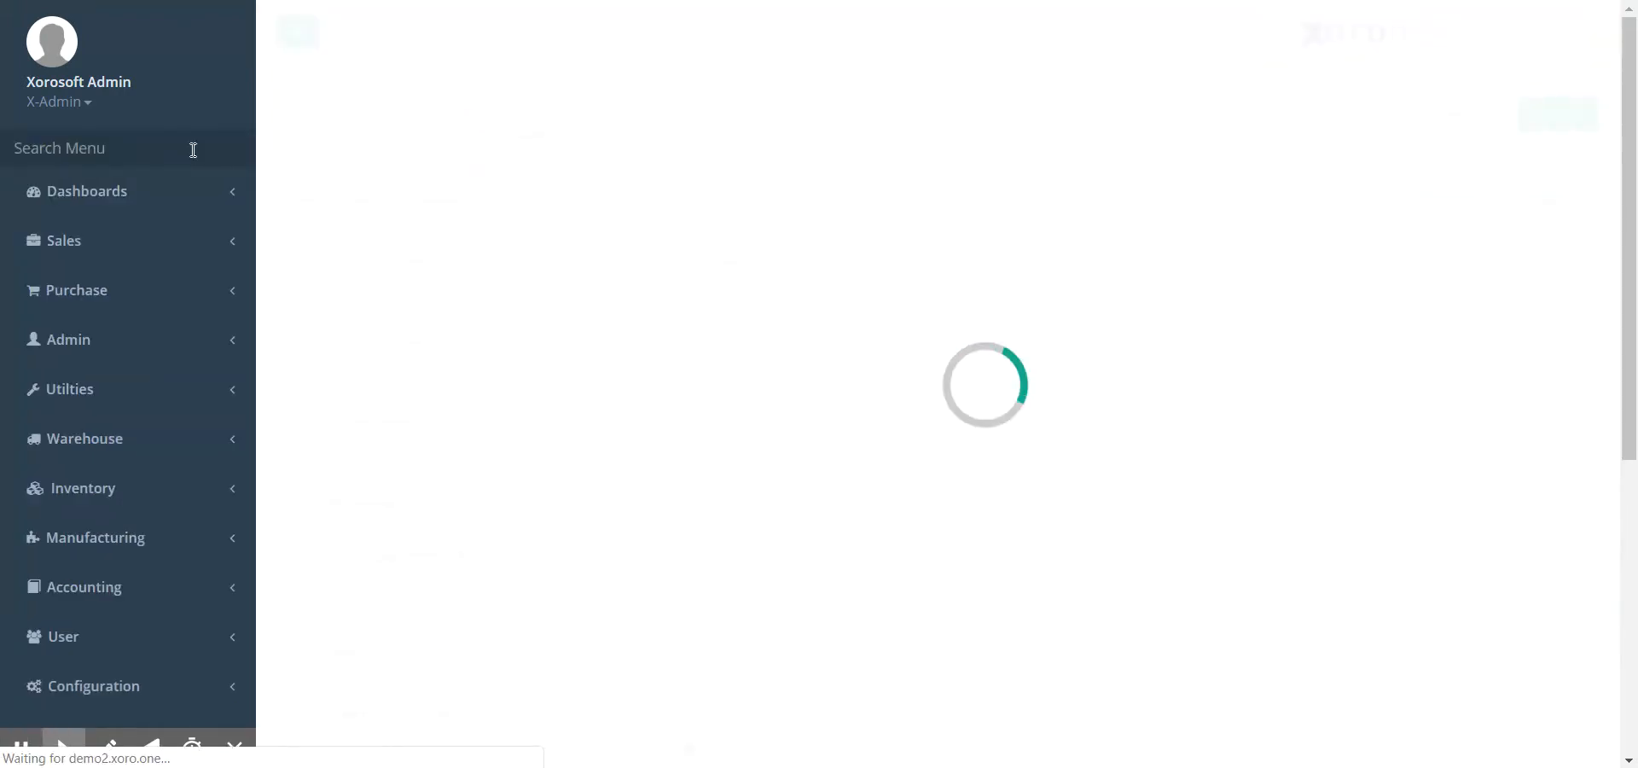
click(787, 261)
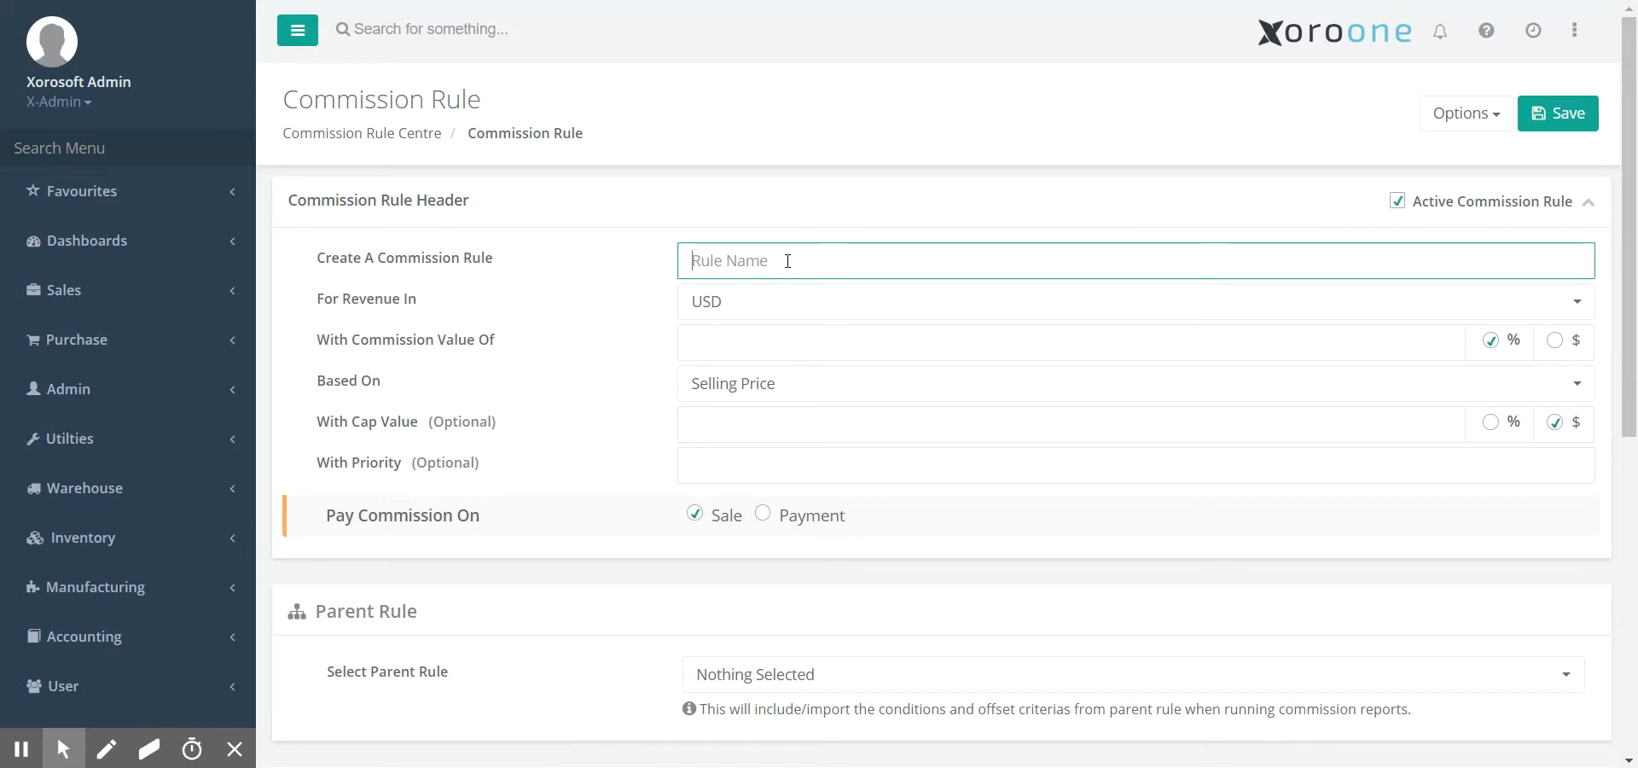
text(10% Rule)
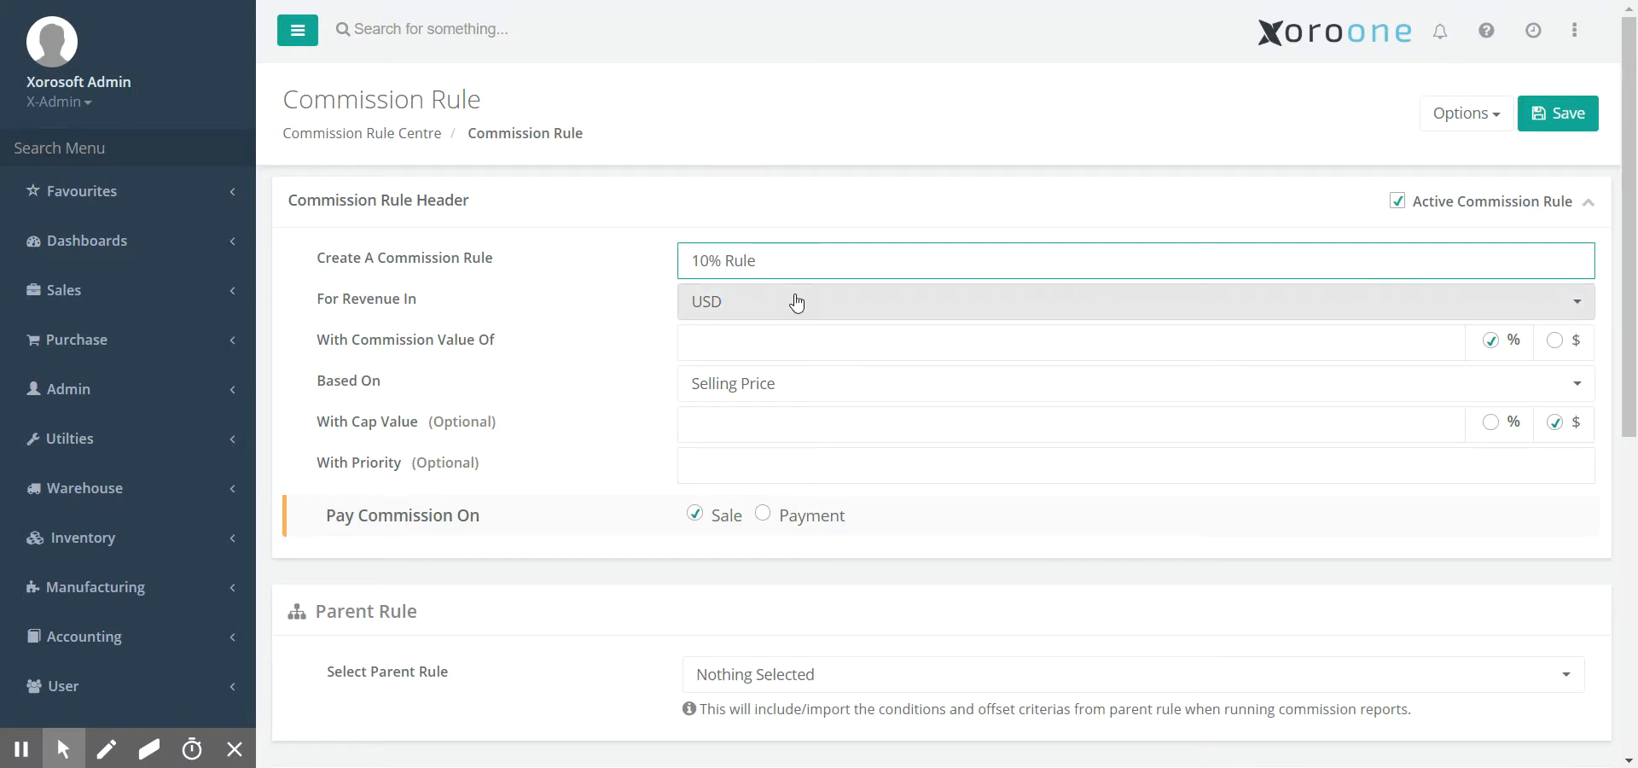
- Keep USD as revenue currency and enter a 10 percent commission value
click(720, 301)
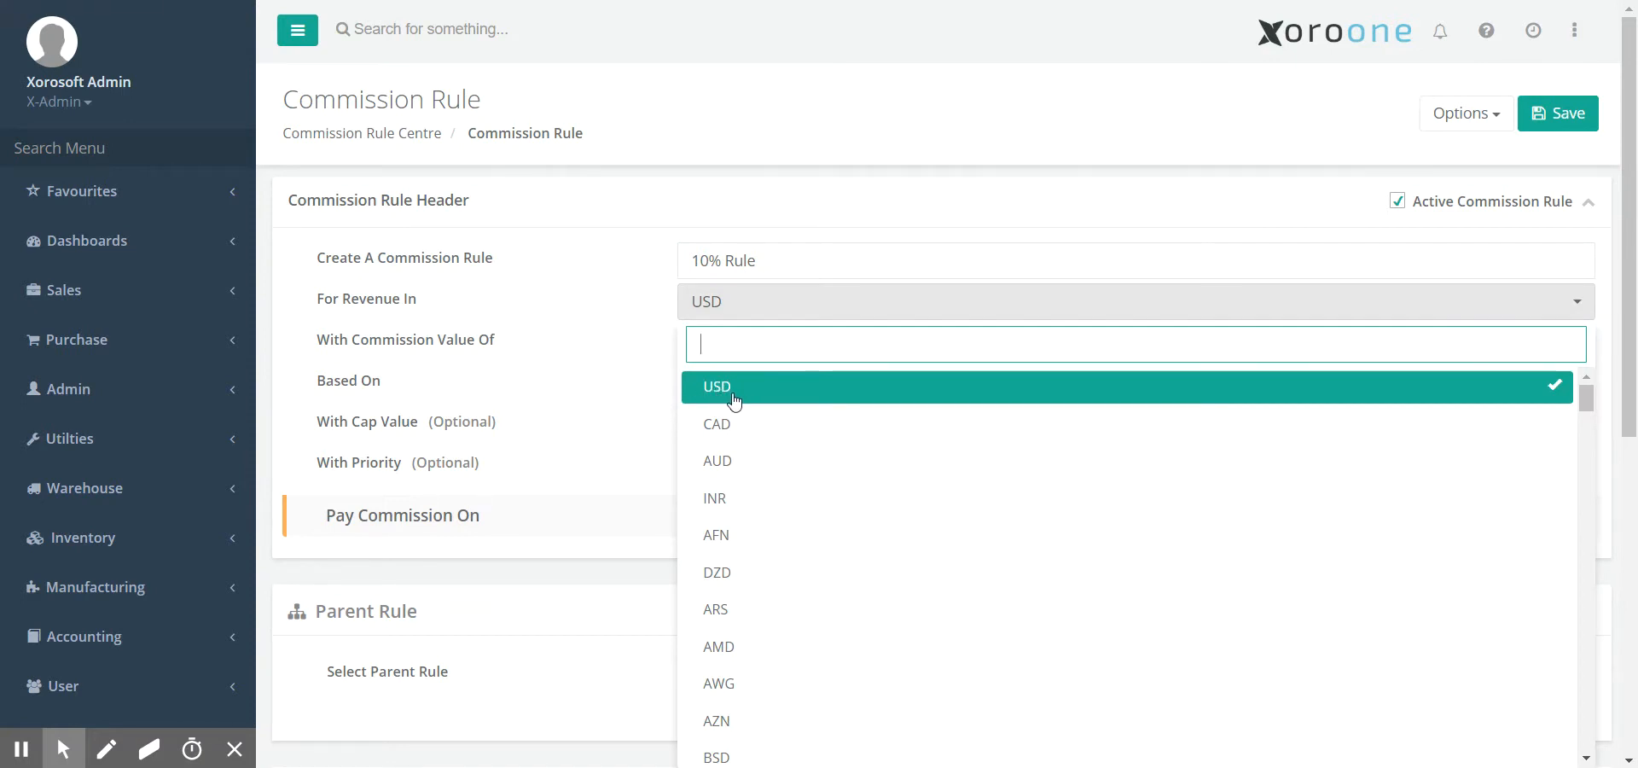
click(739, 398)
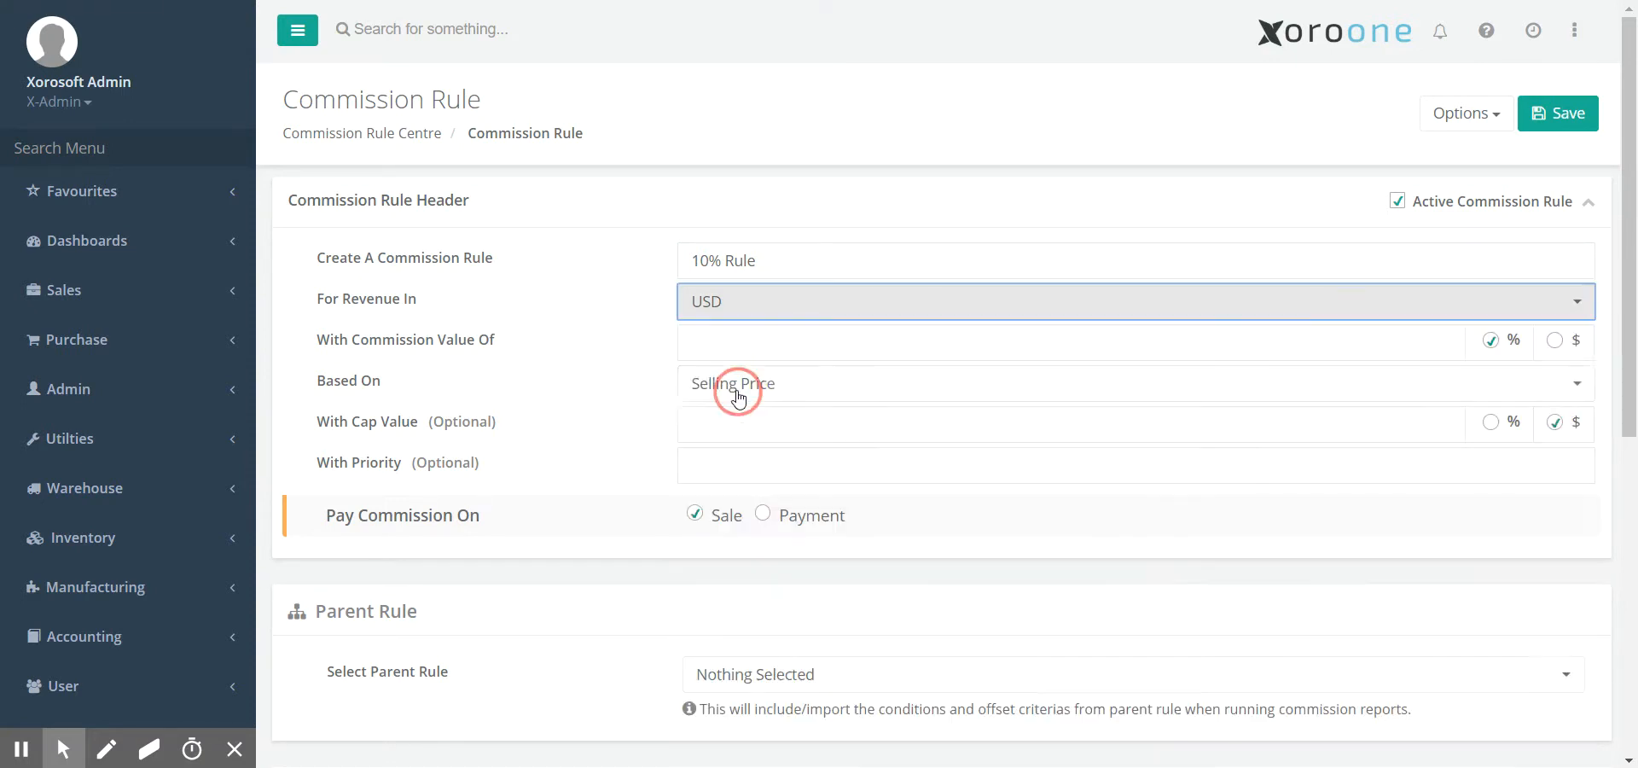
click(723, 345)
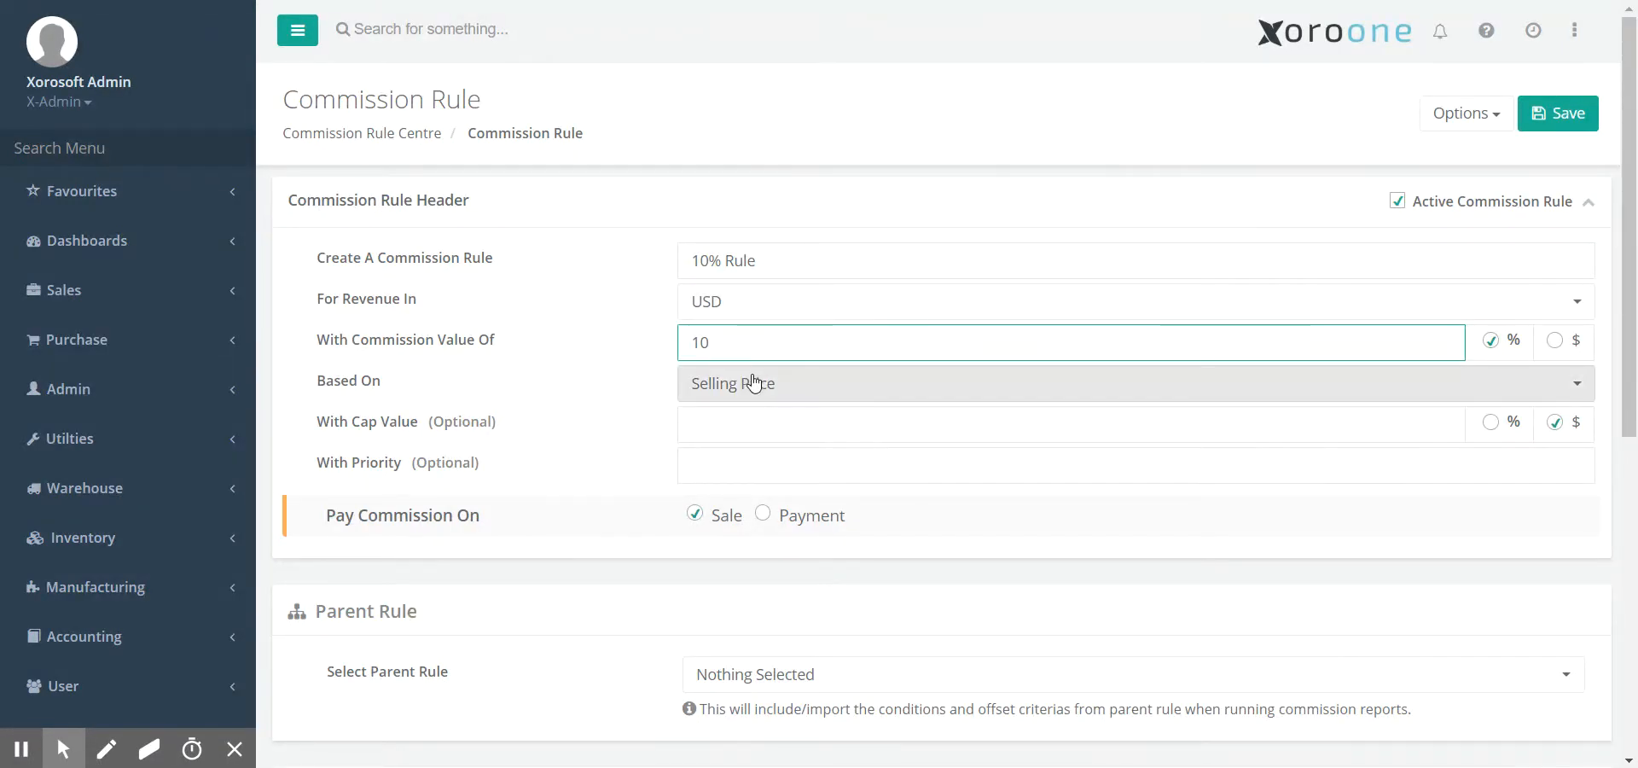
click(1556, 342)
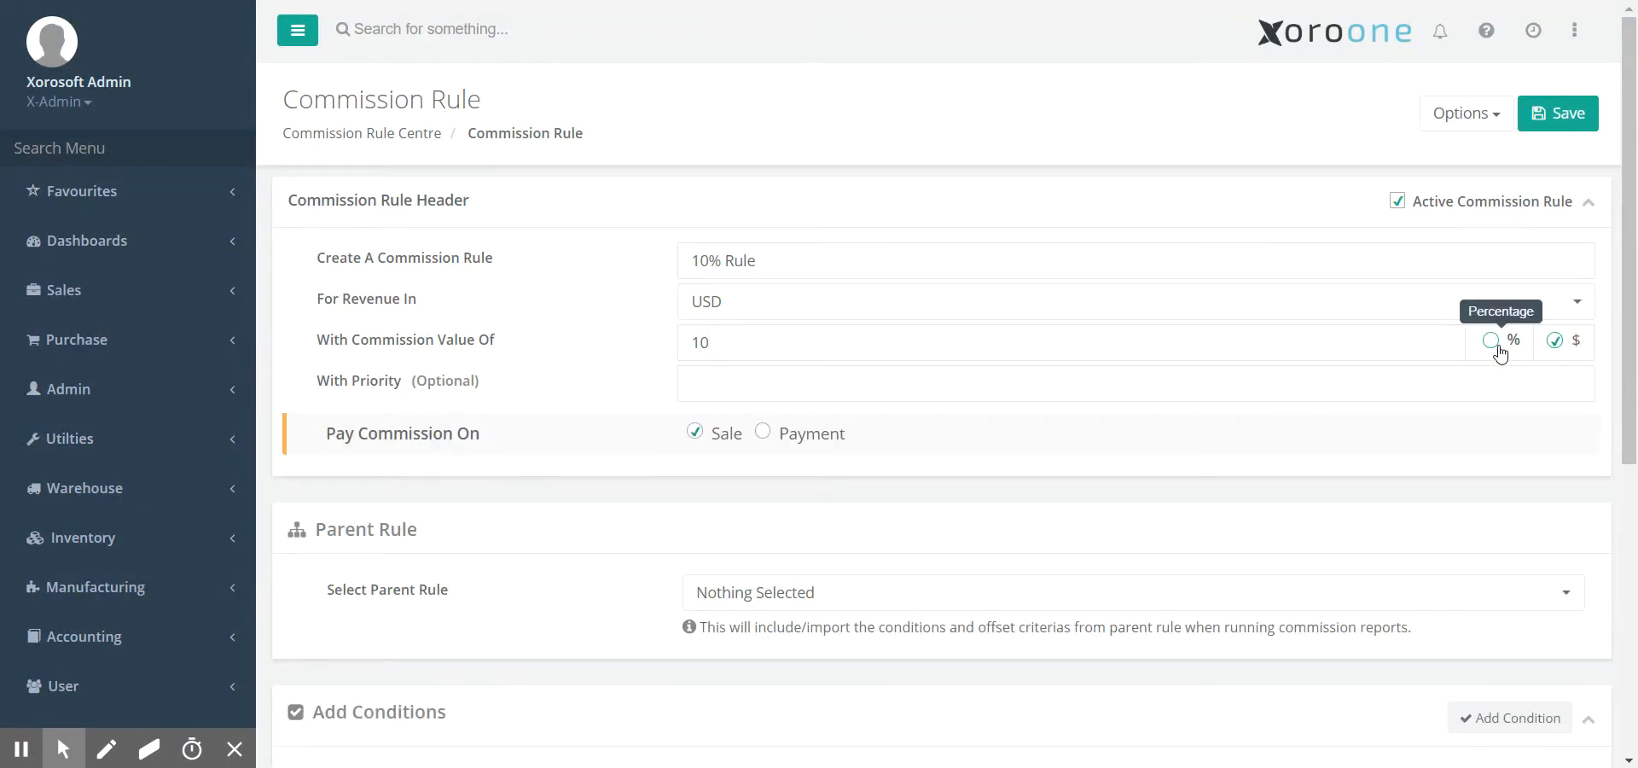
click(1492, 341)
- Base the commission on Selling Price and keep the cap value in dollars
click(879, 398)
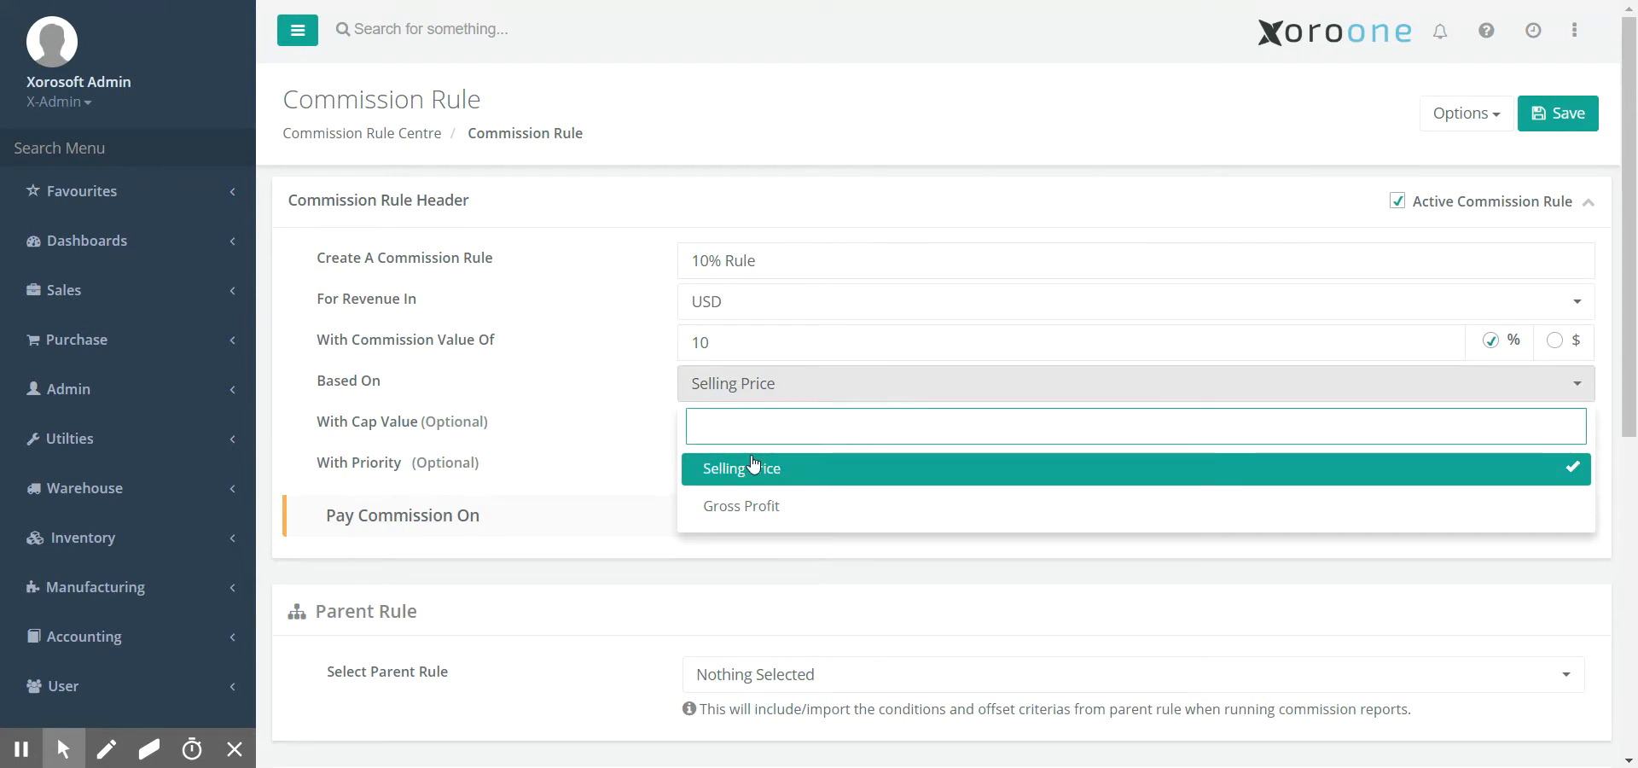
click(721, 506)
click(751, 388)
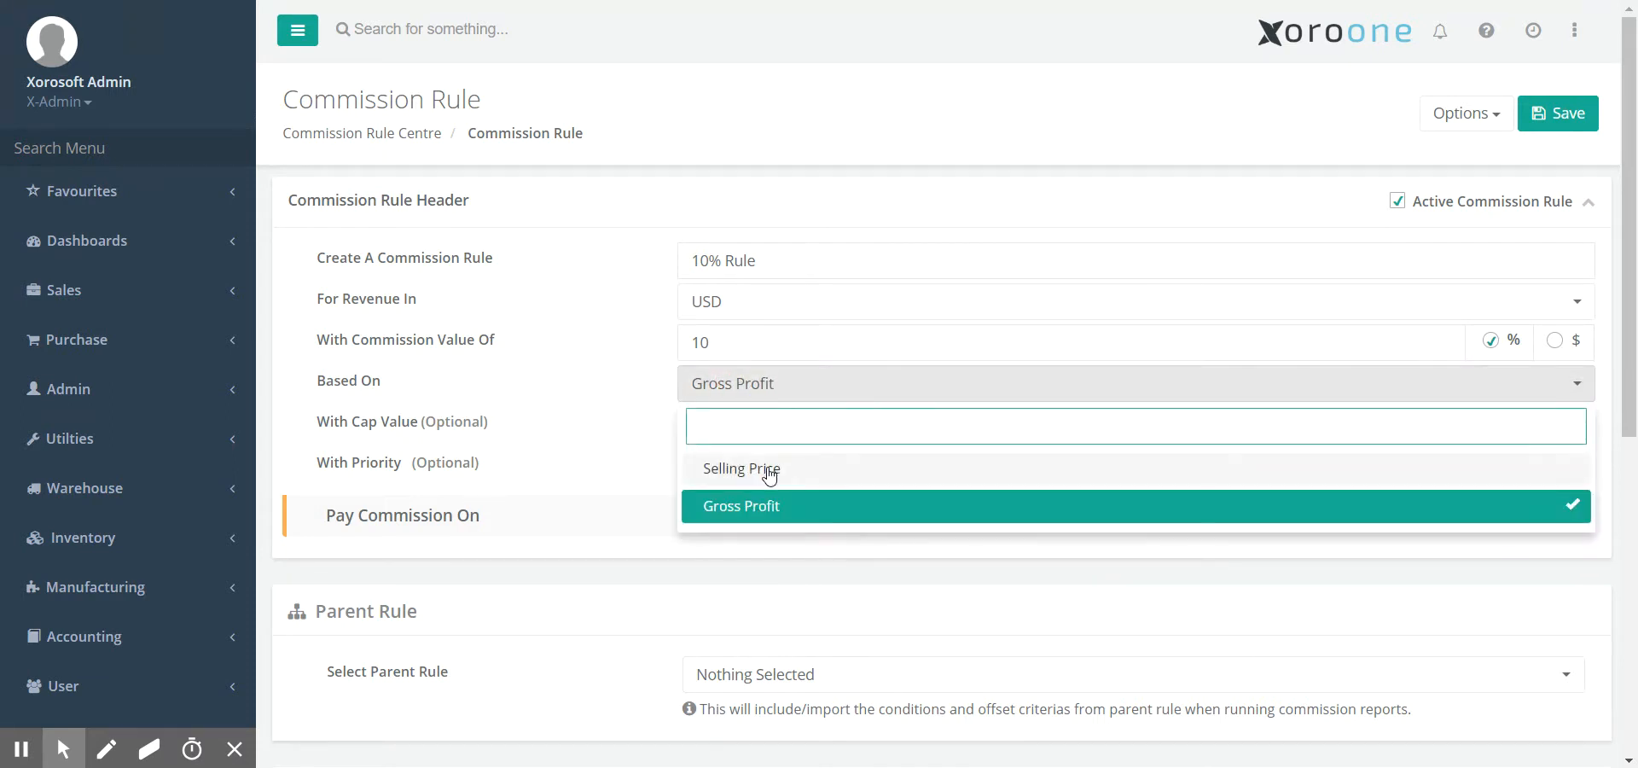
click(769, 467)
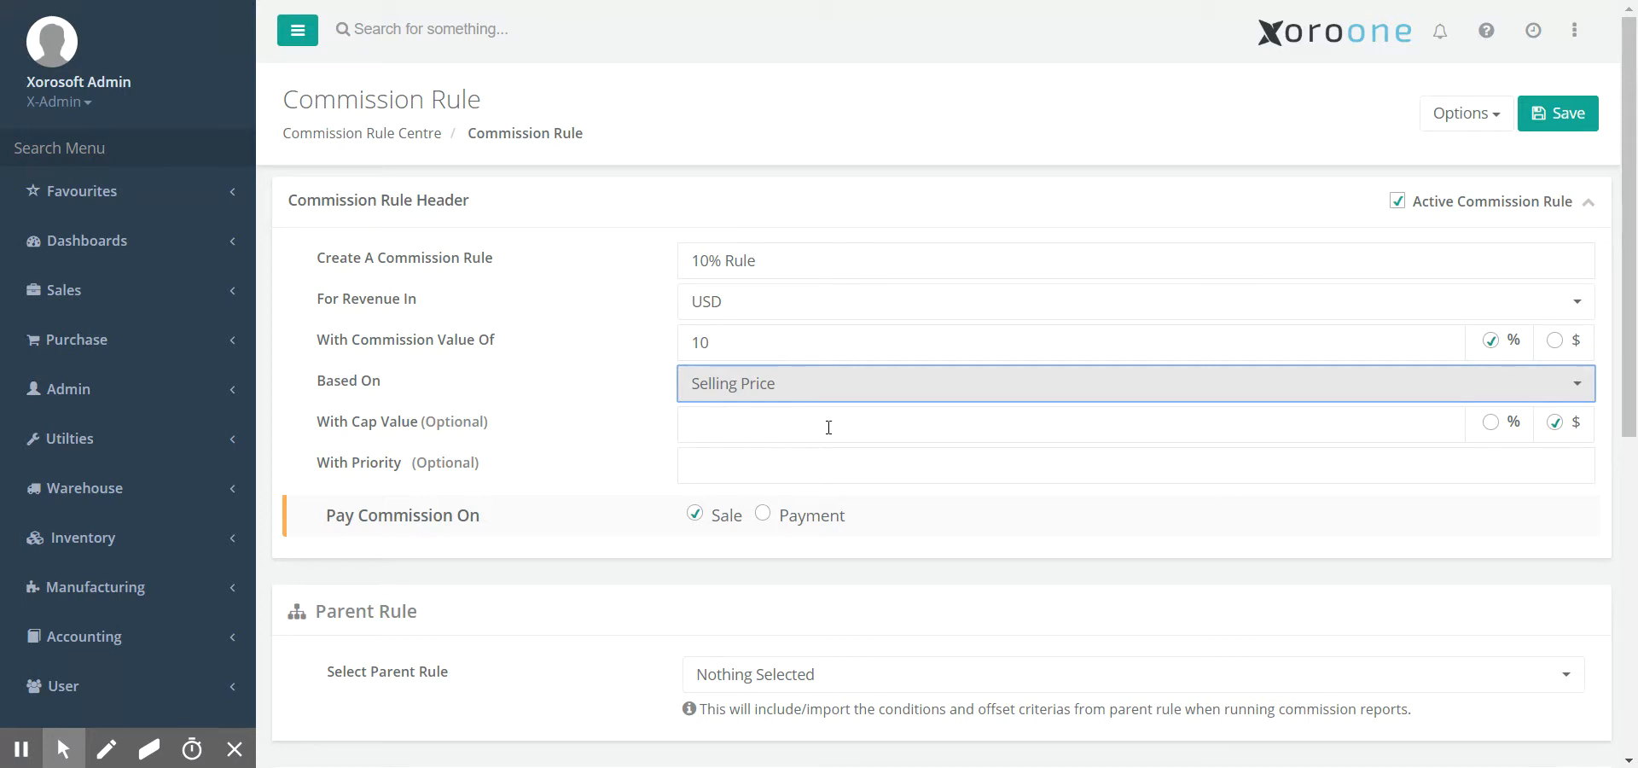
click(1490, 423)
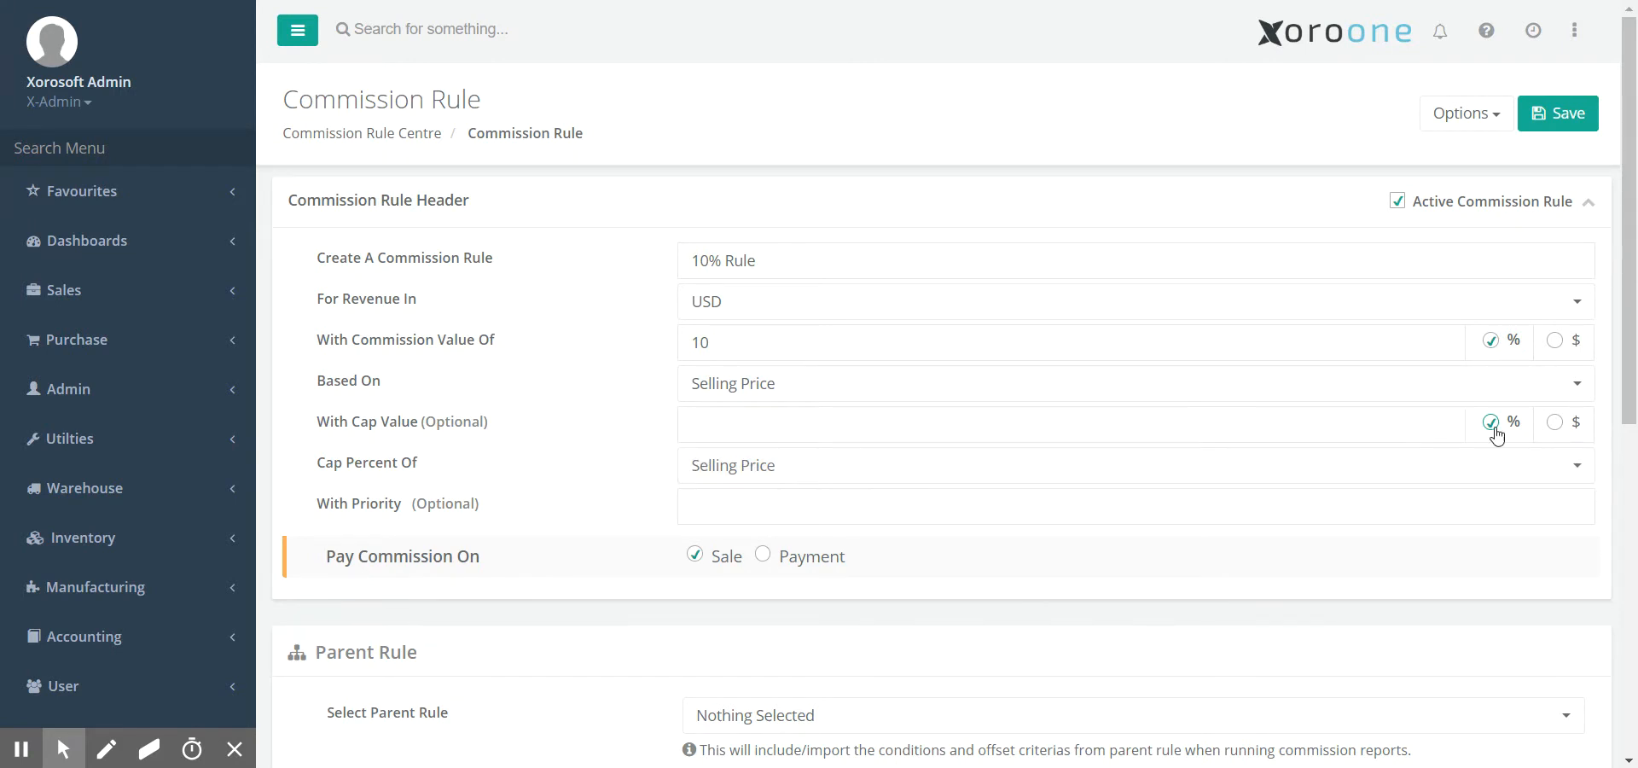
click(1554, 423)
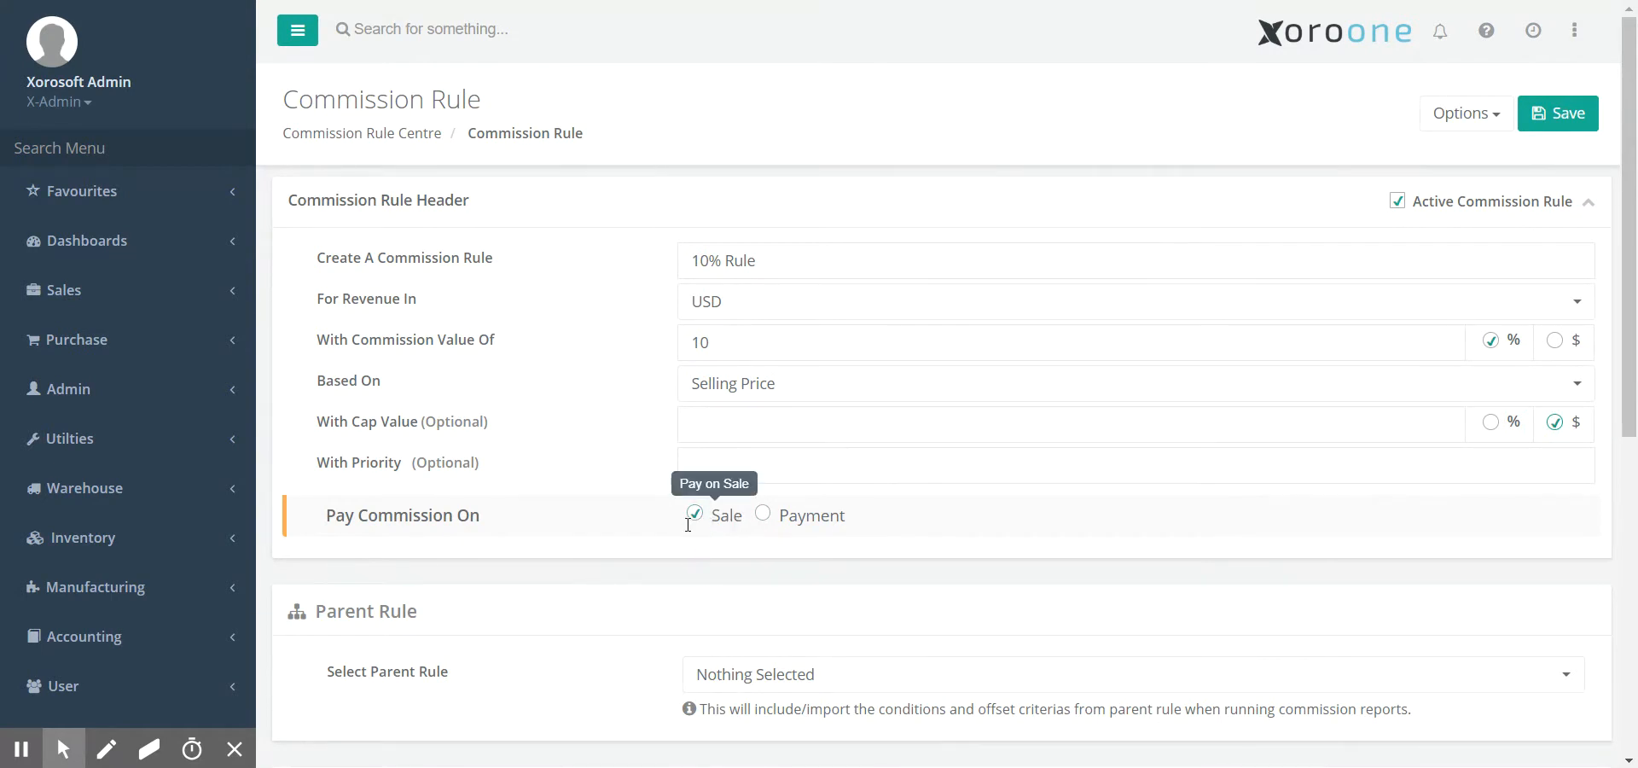
scroll(688, 534, down, 4)
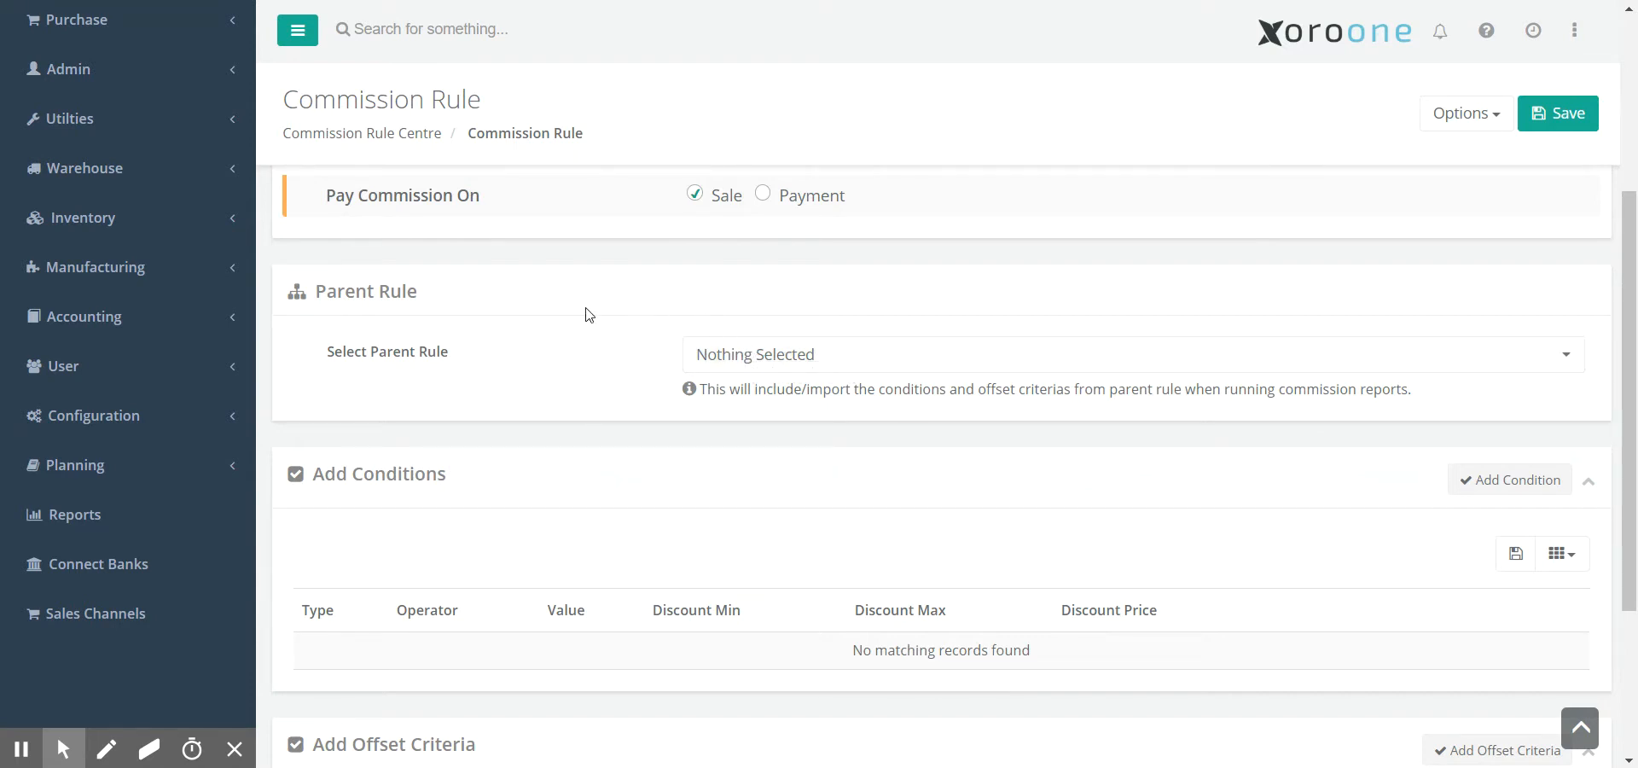
click(862, 364)
click(827, 318)
scroll(934, 447, down, 3)
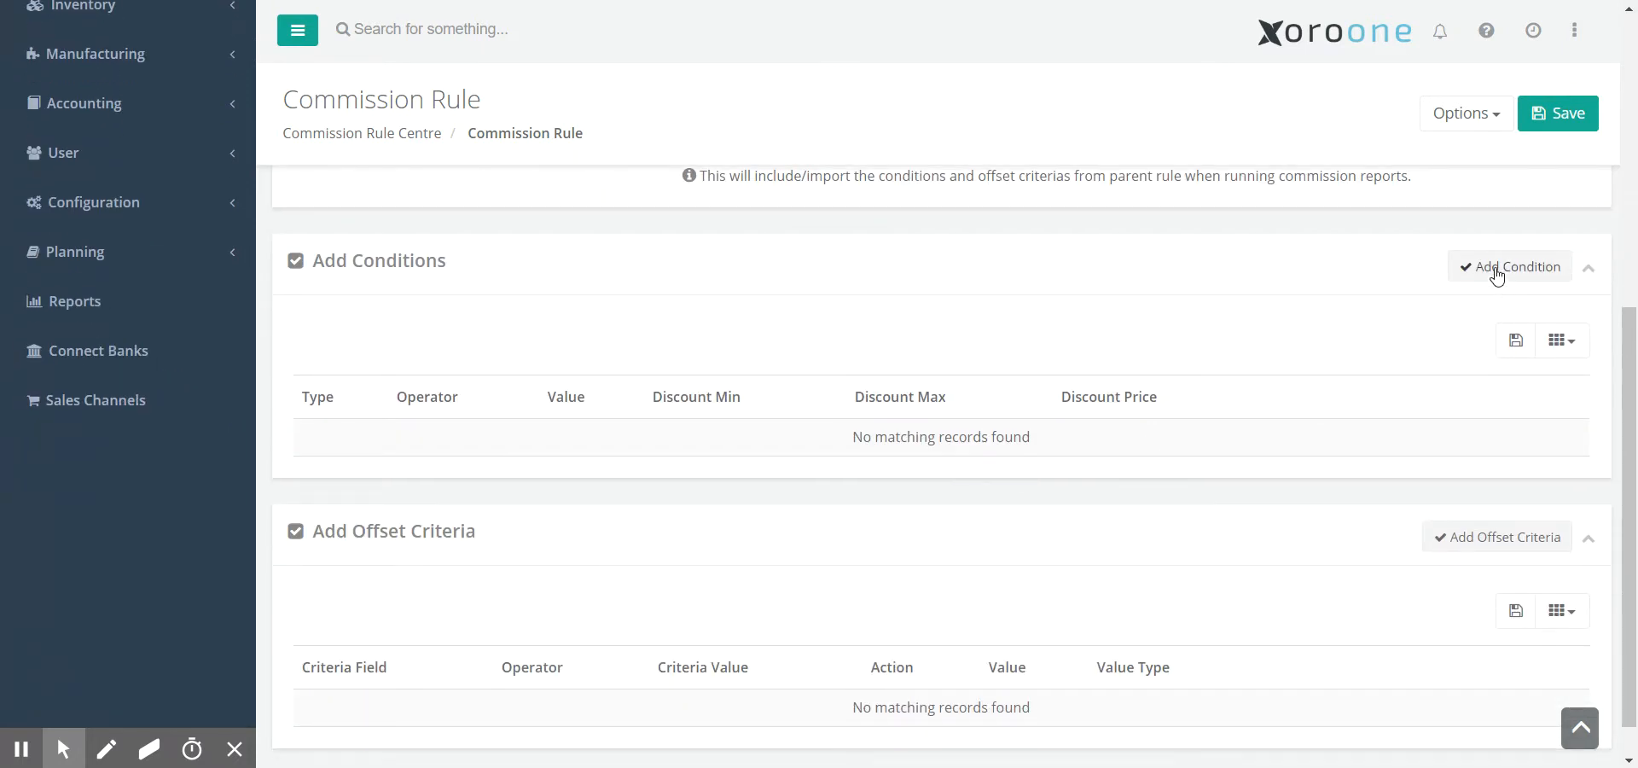
scroll(1433, 402, up, 7)
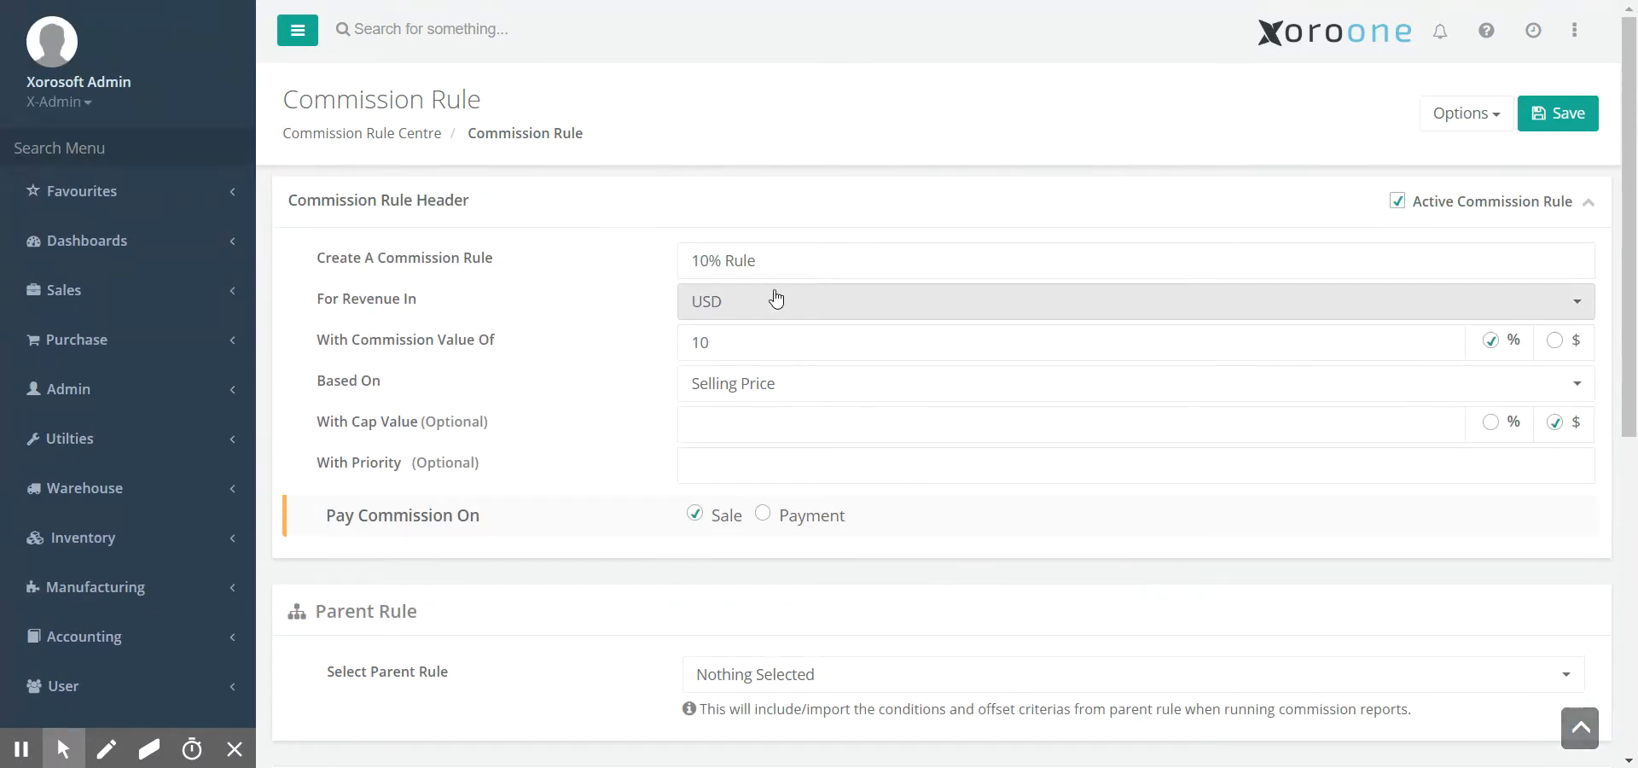
scroll(1188, 512, down, 5)
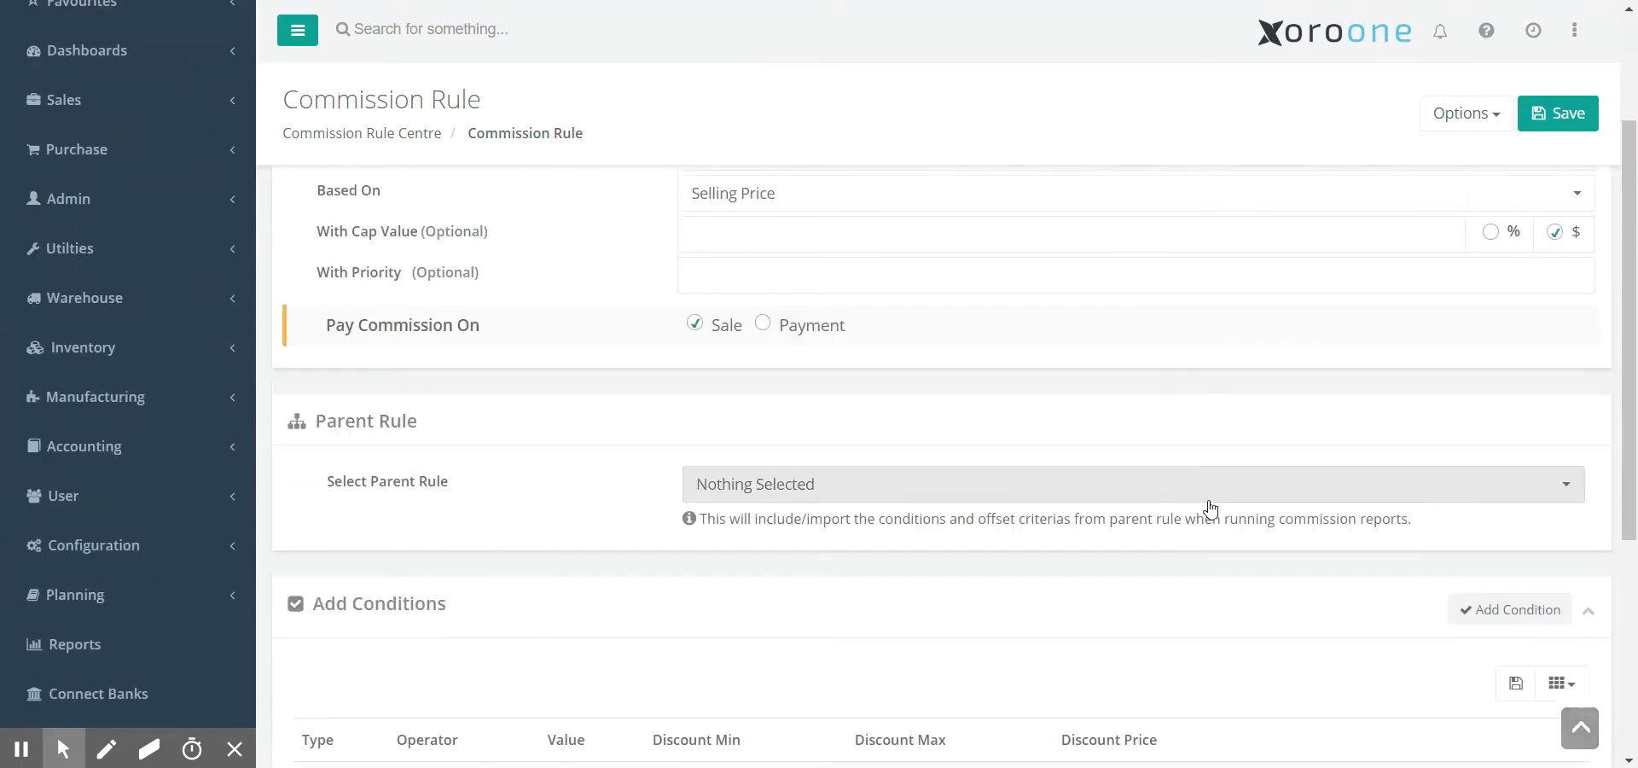
- Add a new rule condition with type Item Brand
click(1492, 384)
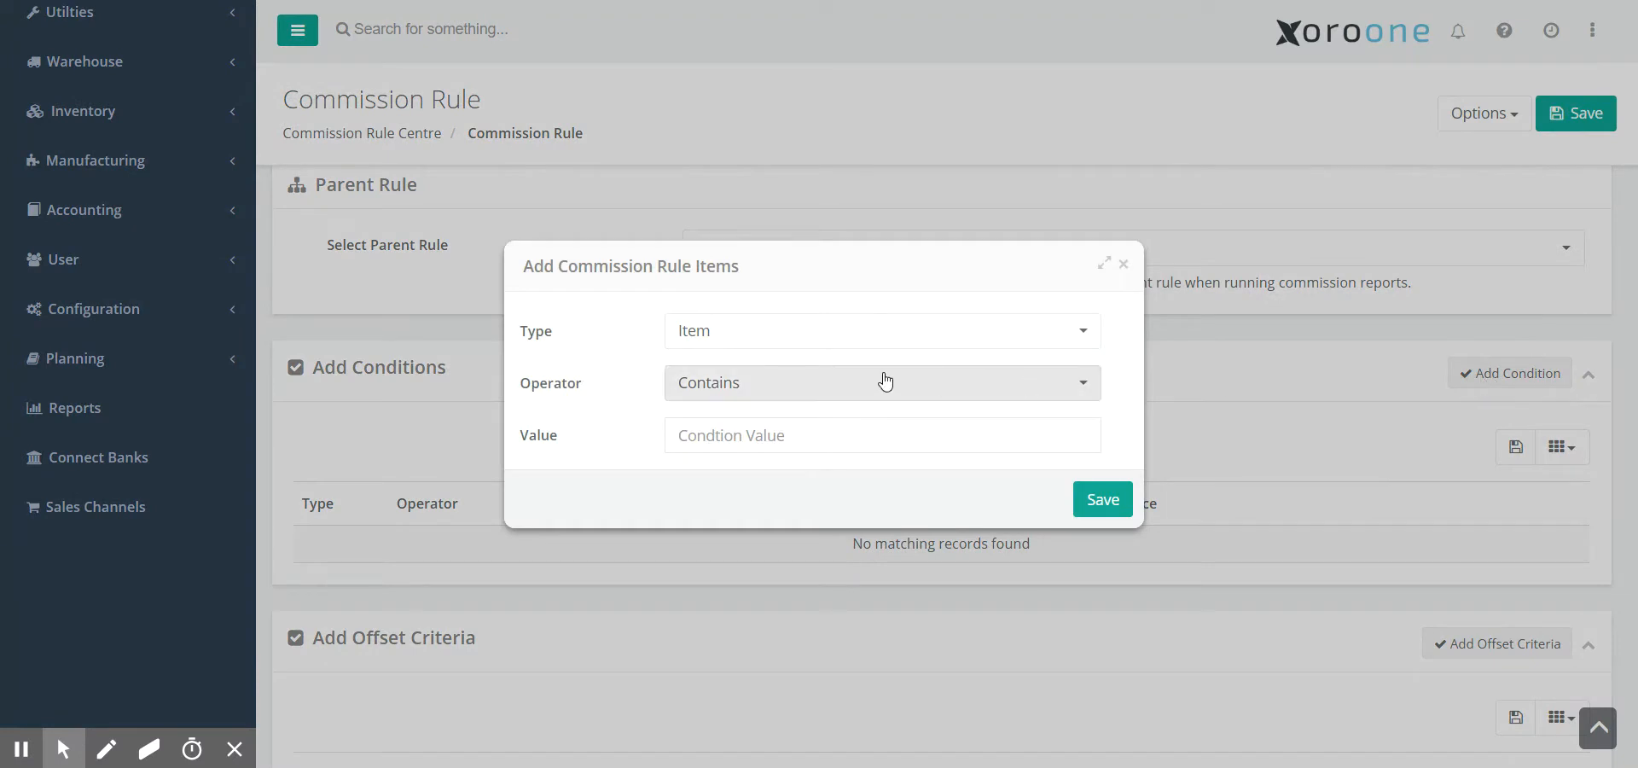
click(732, 335)
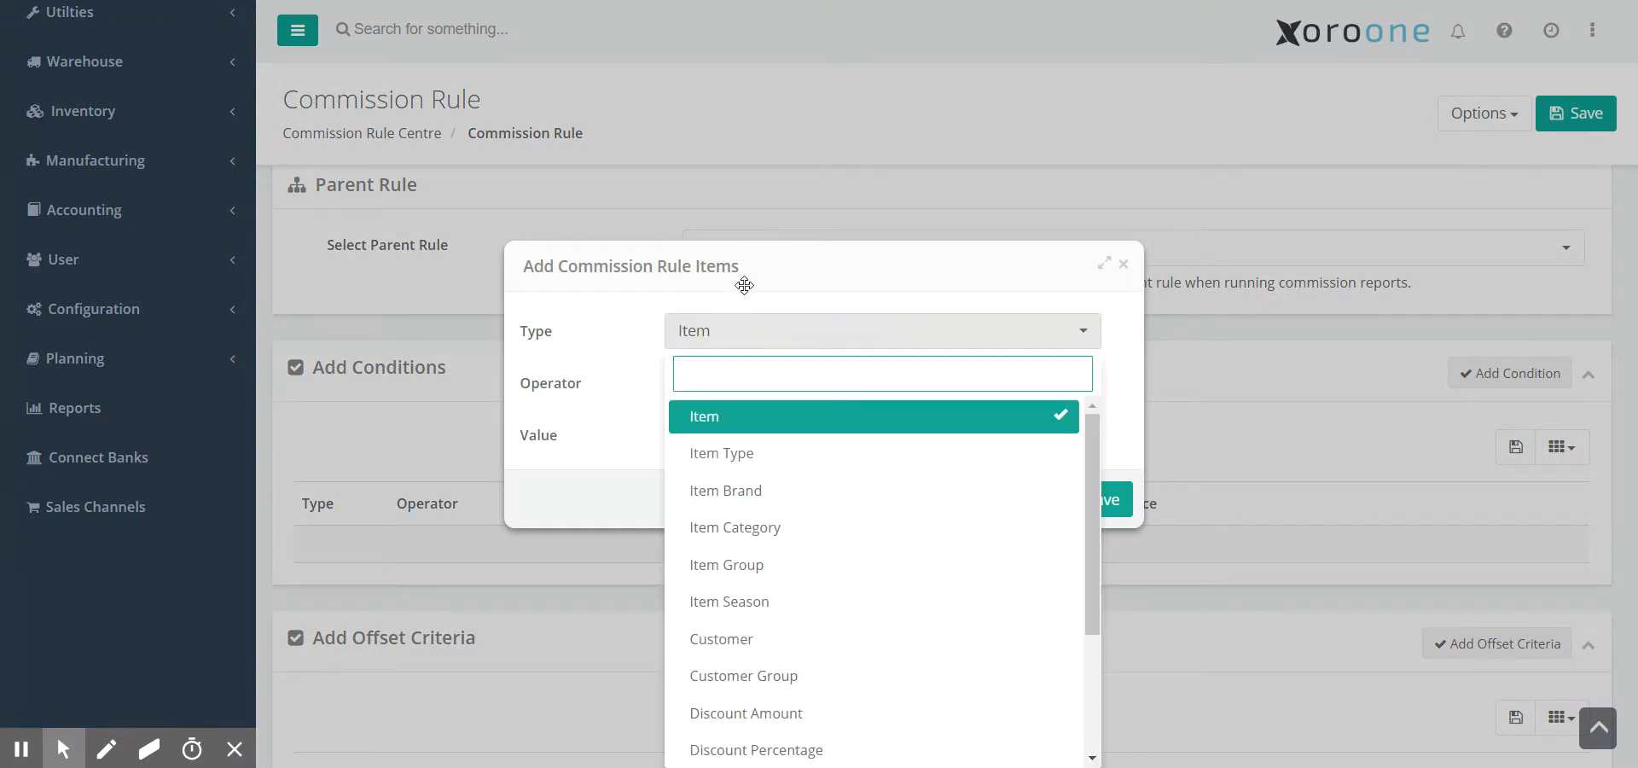
drag(744, 281, 764, 136)
drag(1119, 280, 1114, 275)
click(1000, 279)
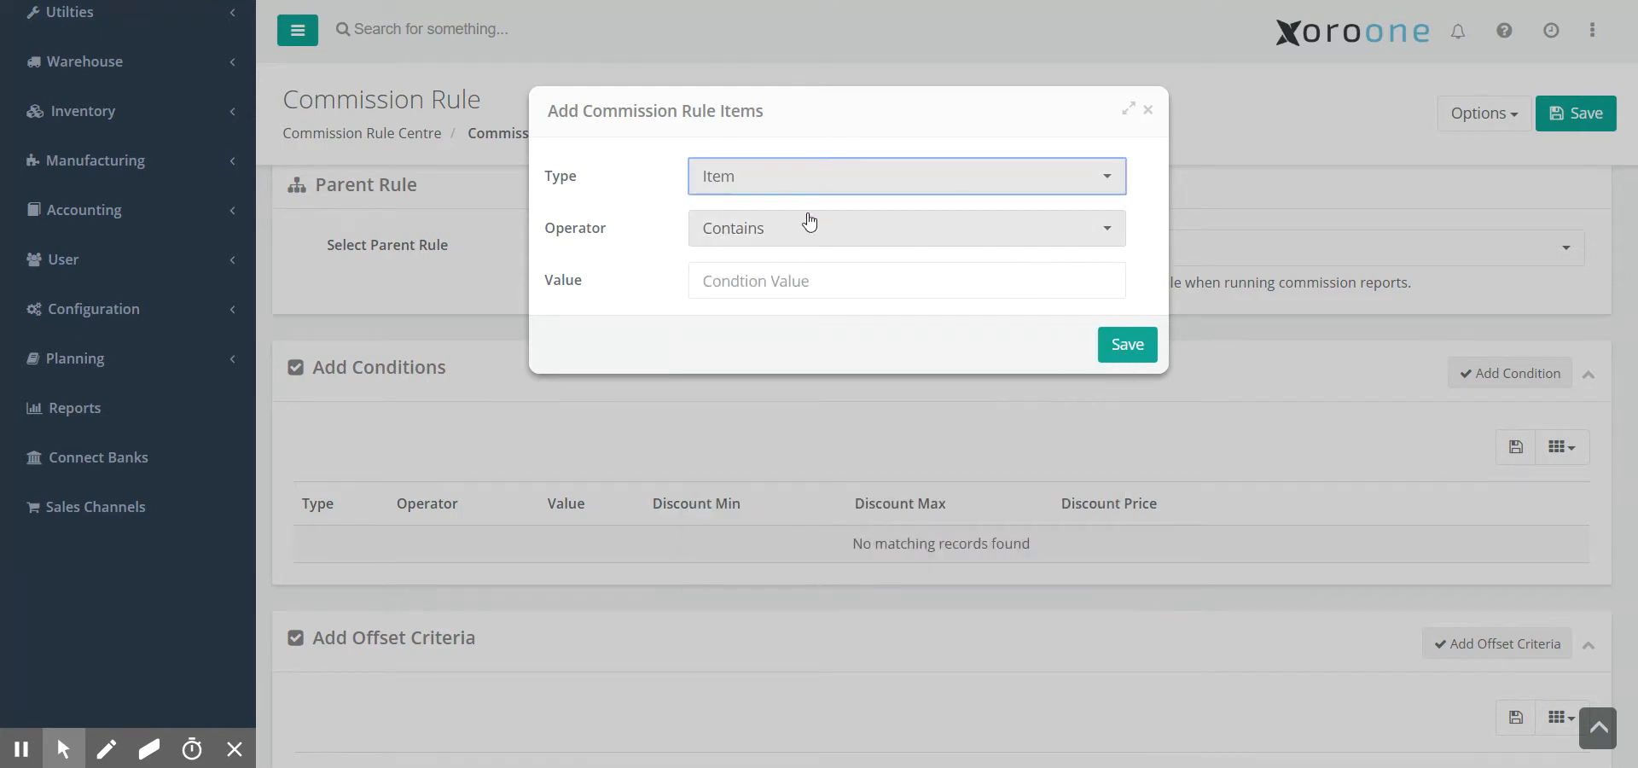
click(768, 180)
click(802, 307)
click(793, 181)
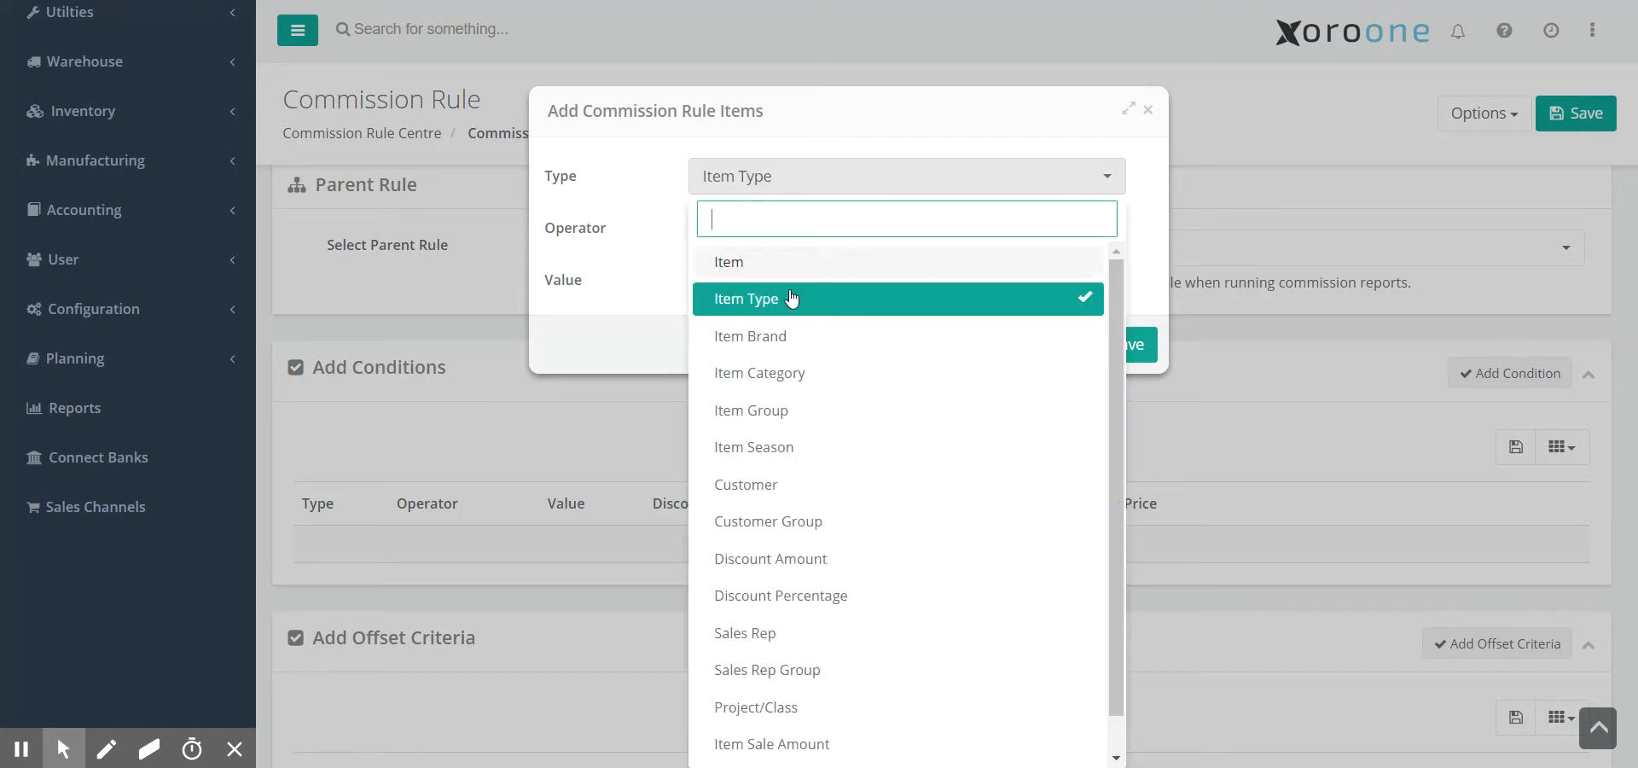
click(797, 334)
- Set operator Contains and value BrandX, save the condition, then delete it
click(749, 237)
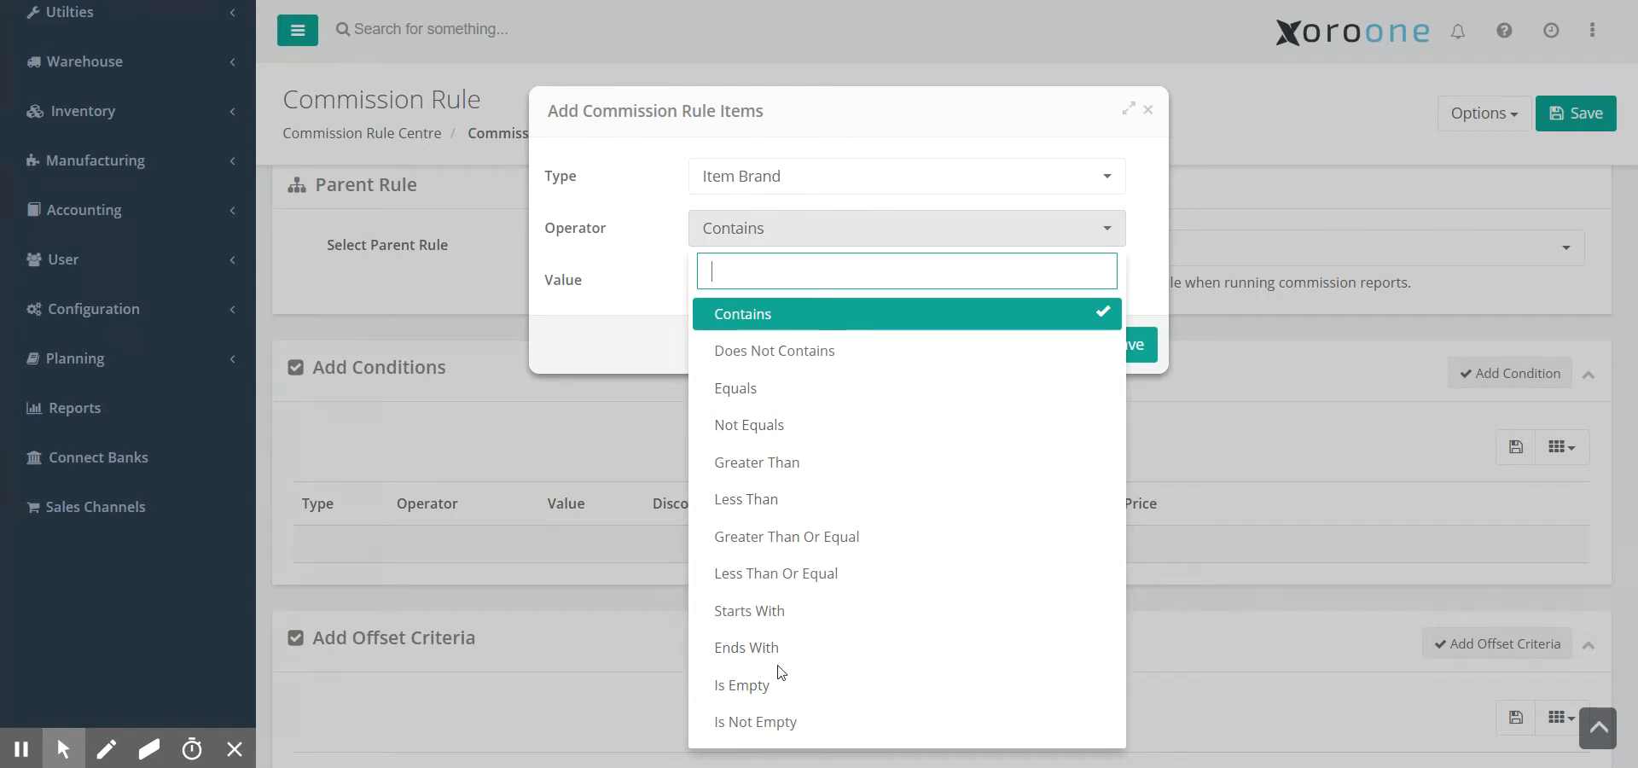
click(764, 317)
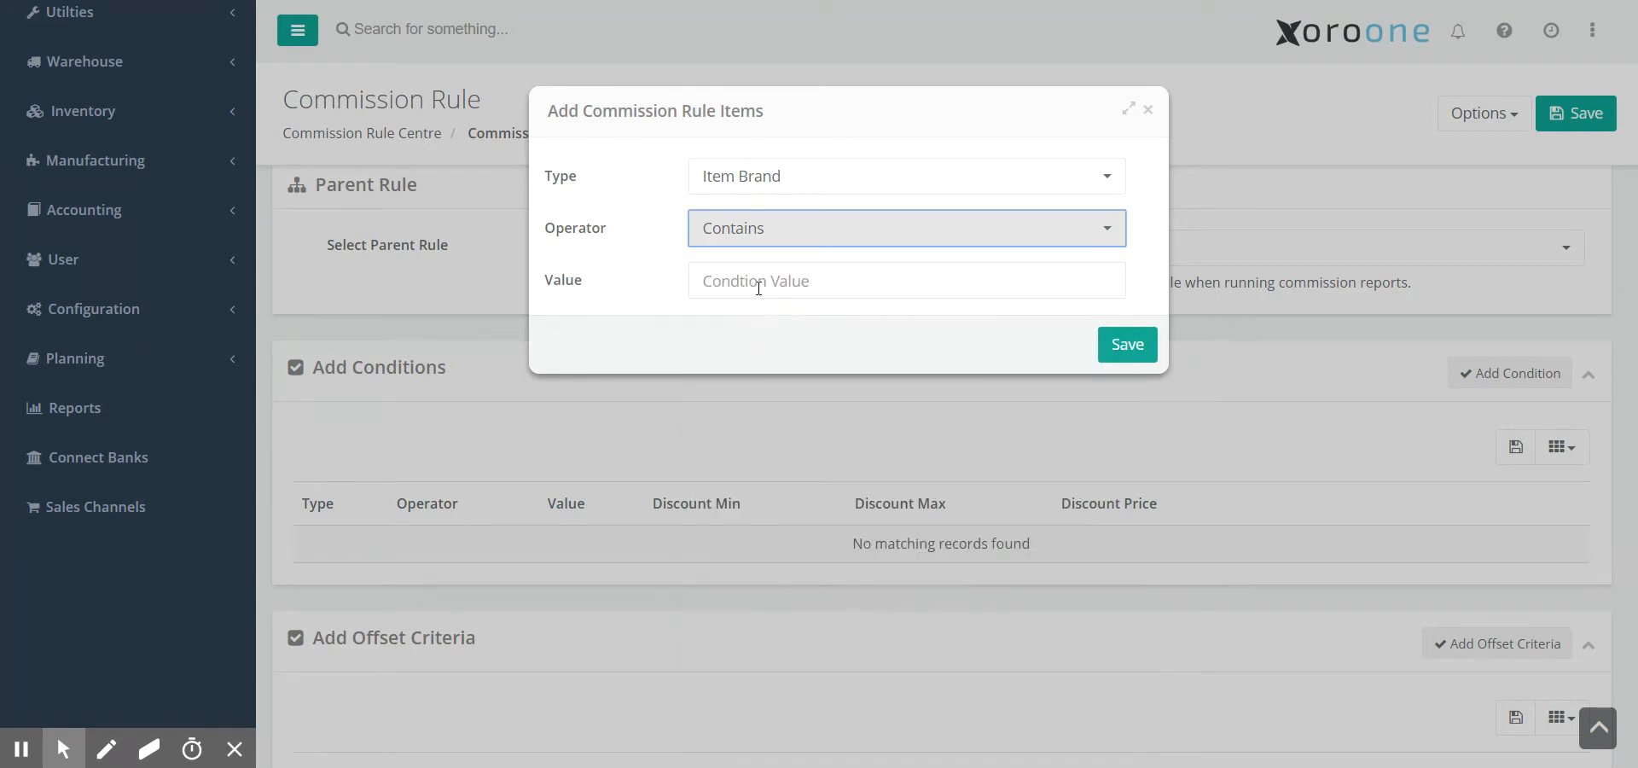
text(BrandX)
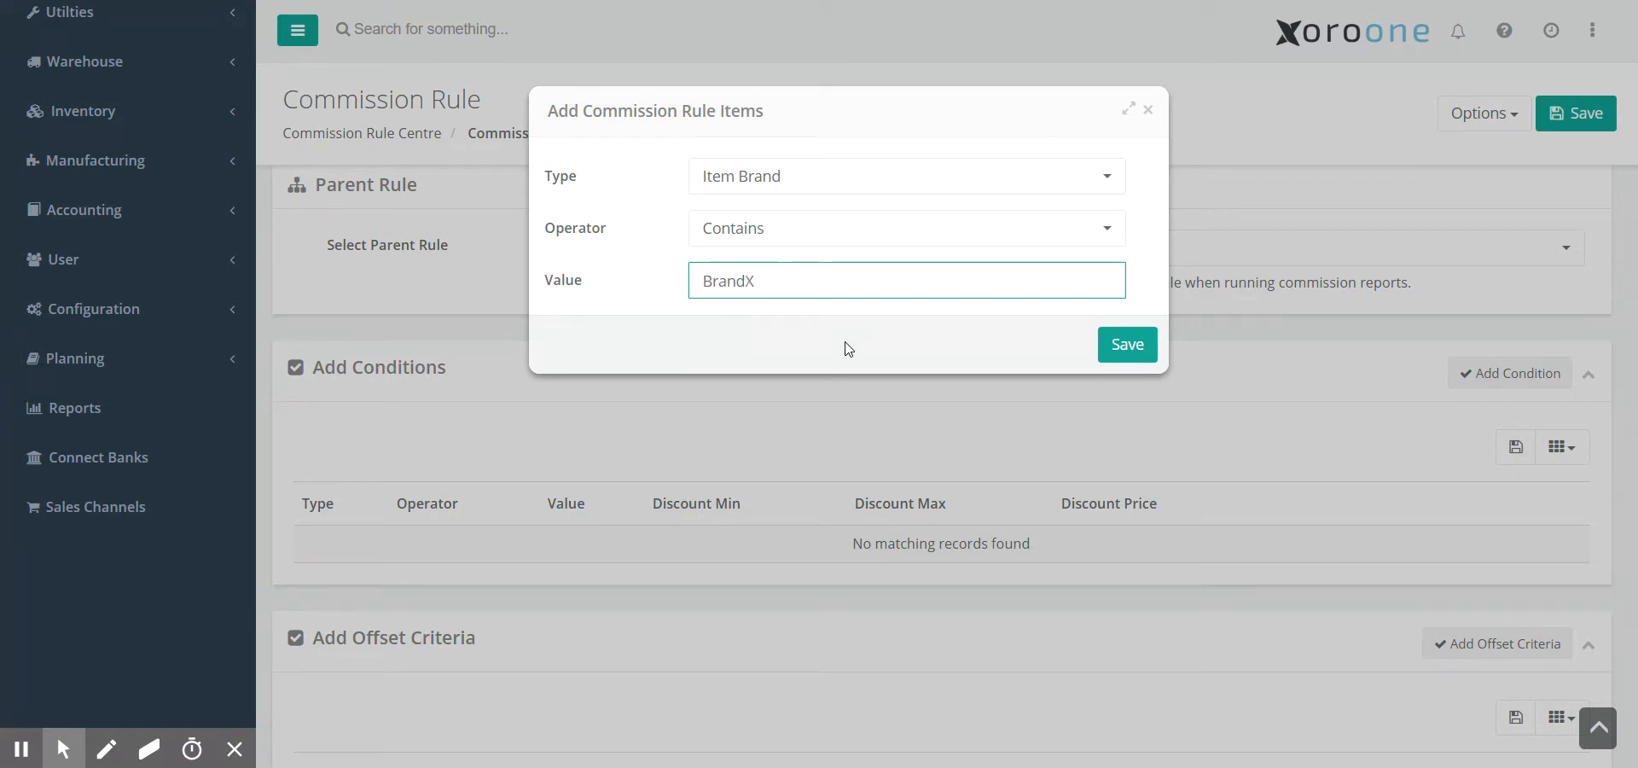
click(1138, 352)
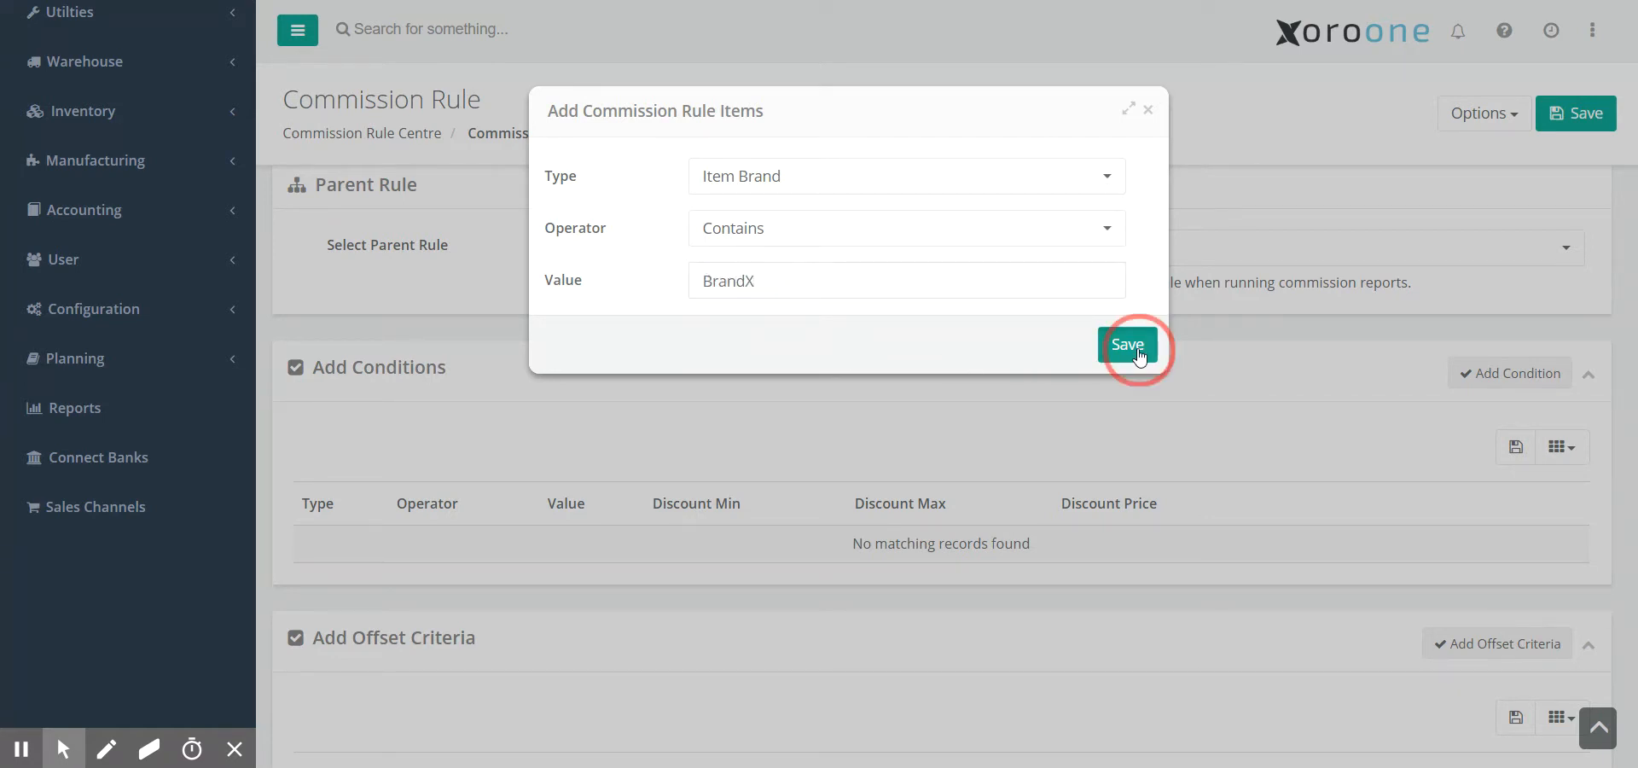
scroll(537, 571, up, 4)
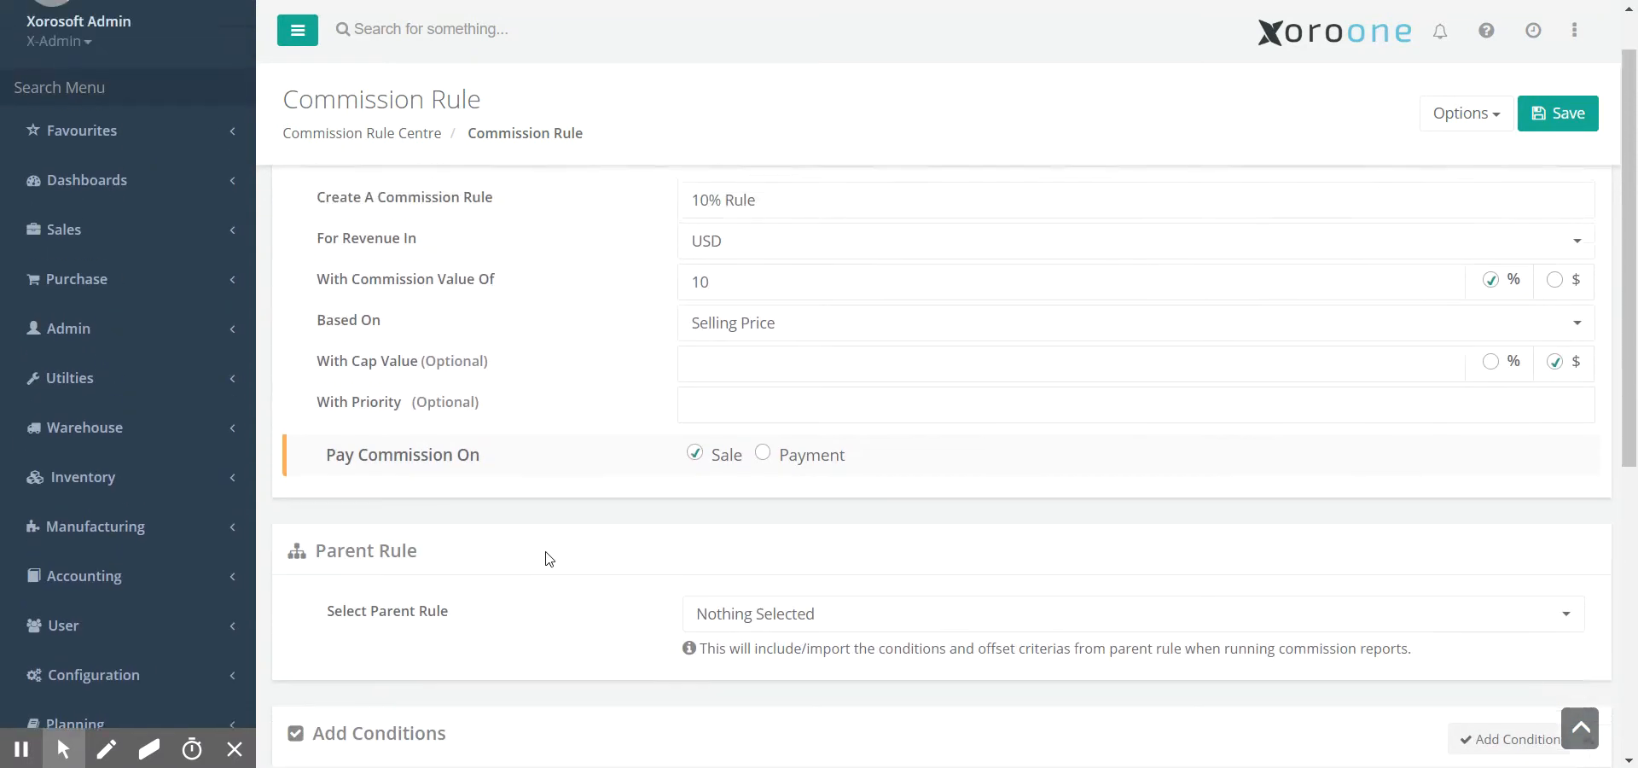
scroll(549, 559, down, 3)
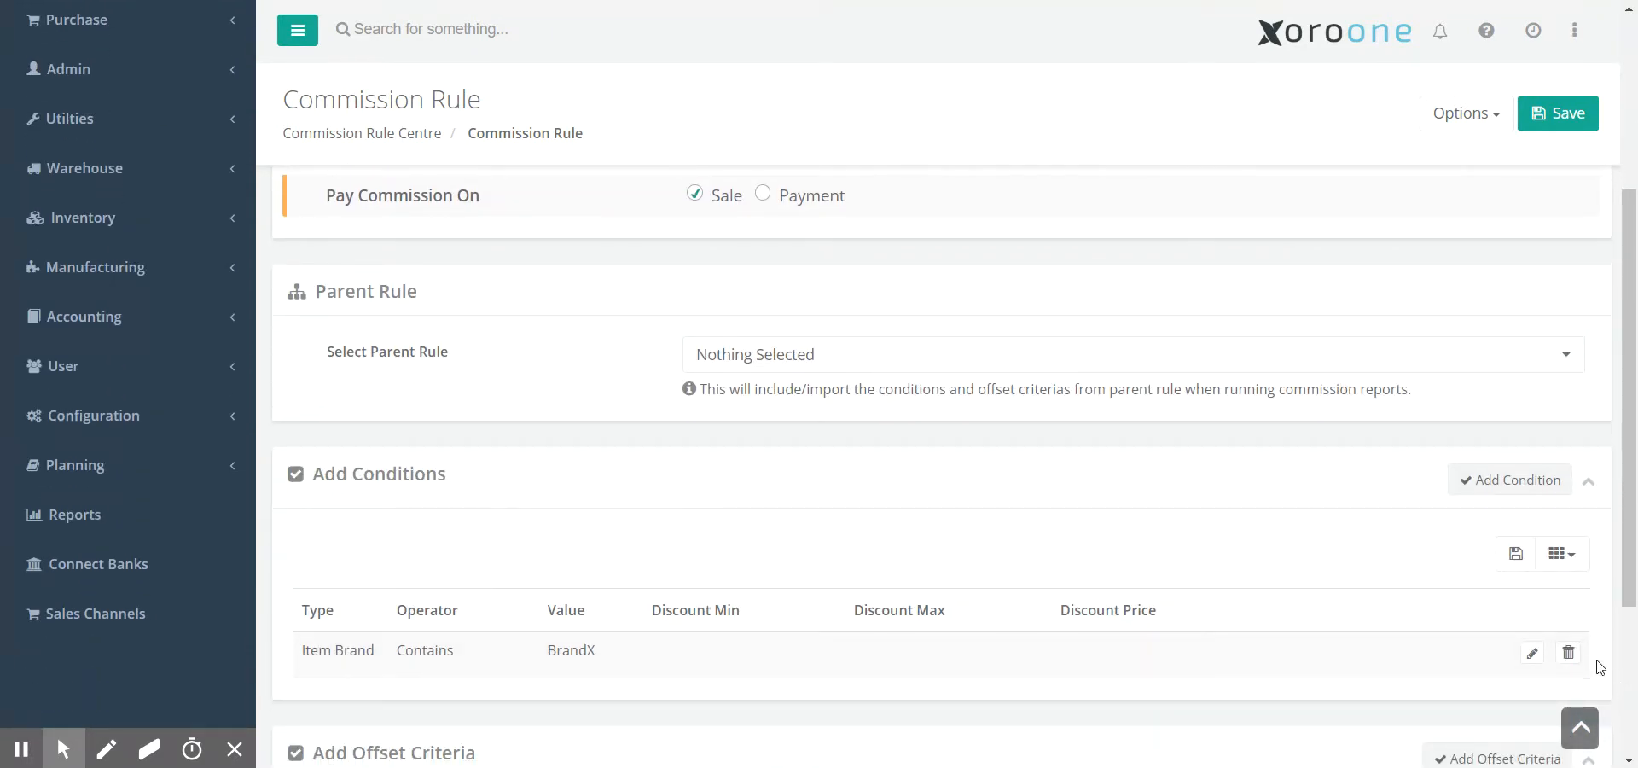
click(1568, 653)
- Confirm removing the BrandX condition and add a Discount Percentage condition
click(793, 542)
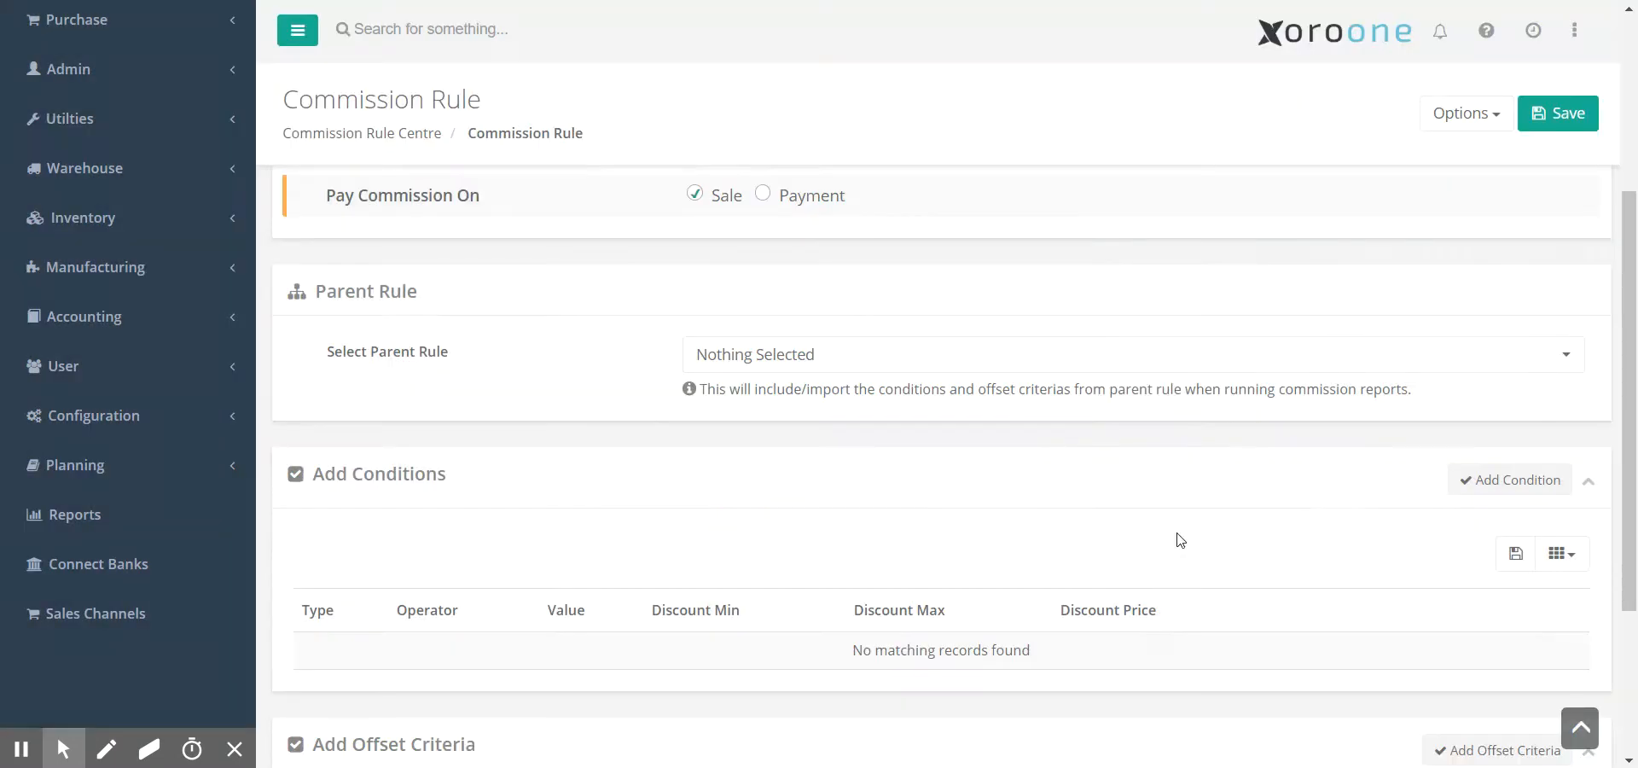
click(1528, 480)
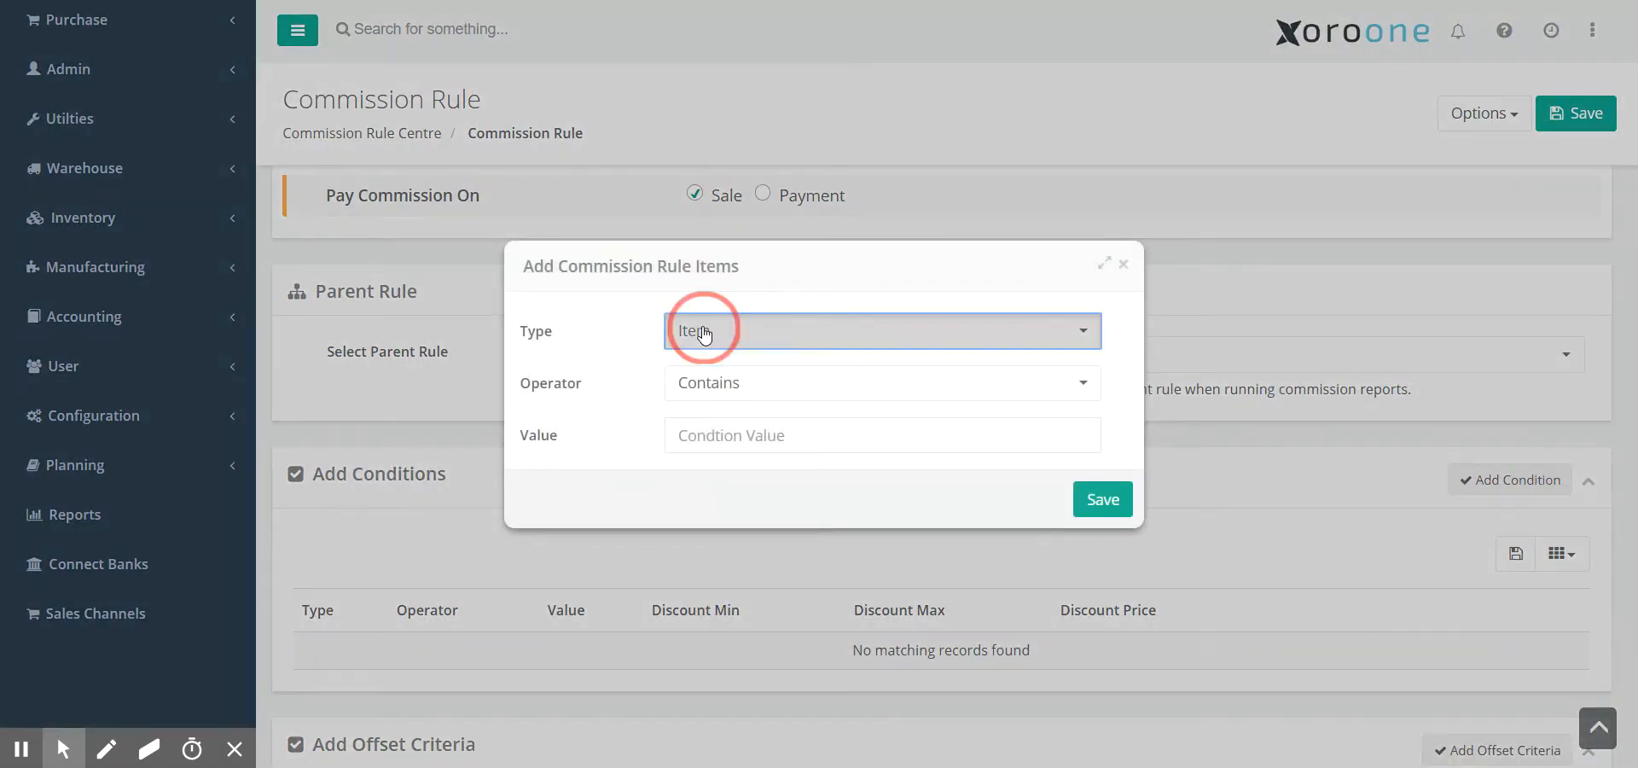
click(704, 333)
drag(750, 267, 751, 179)
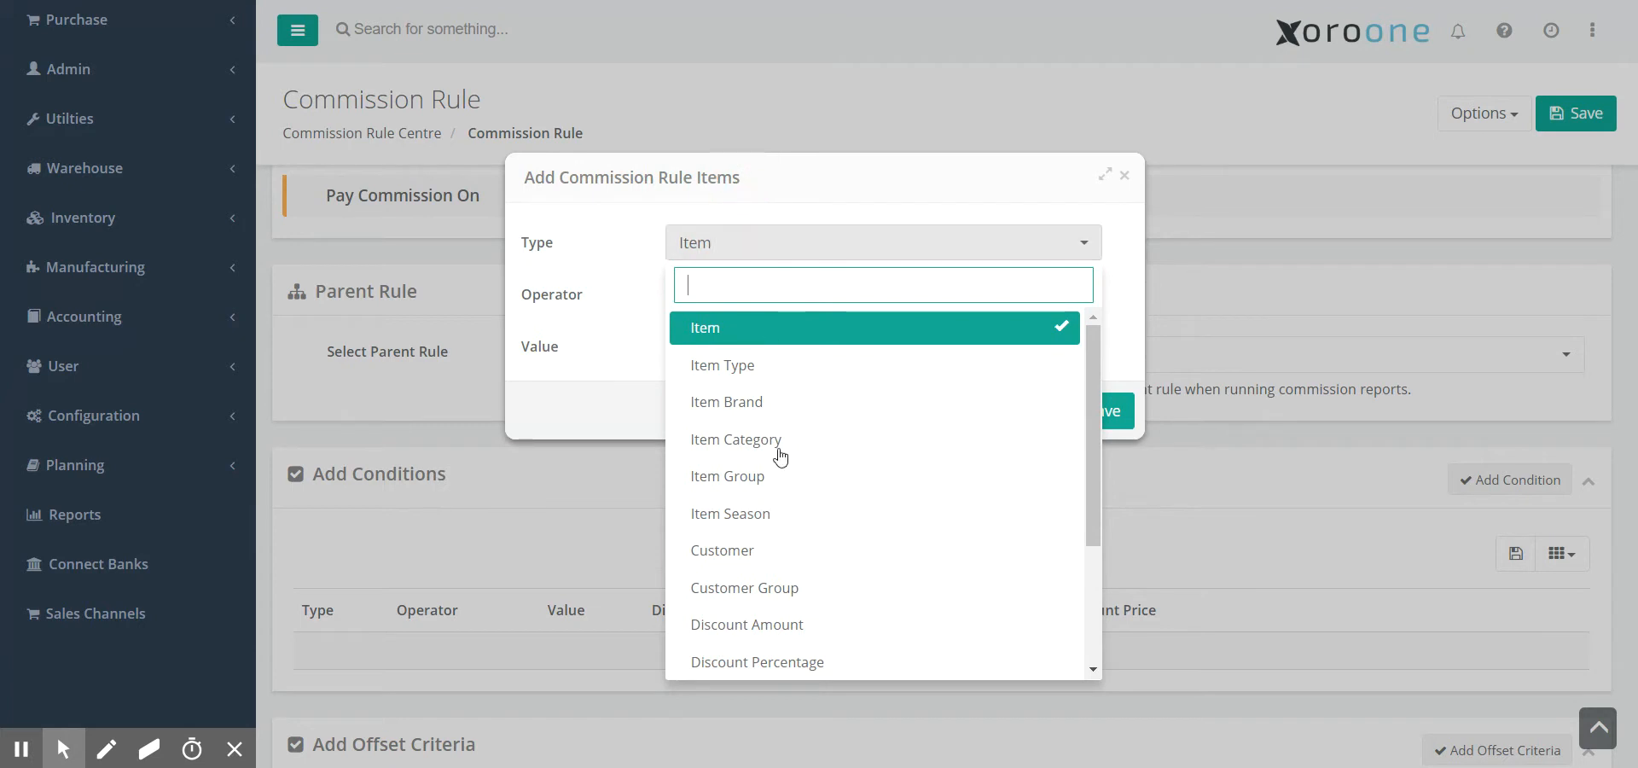
click(783, 658)
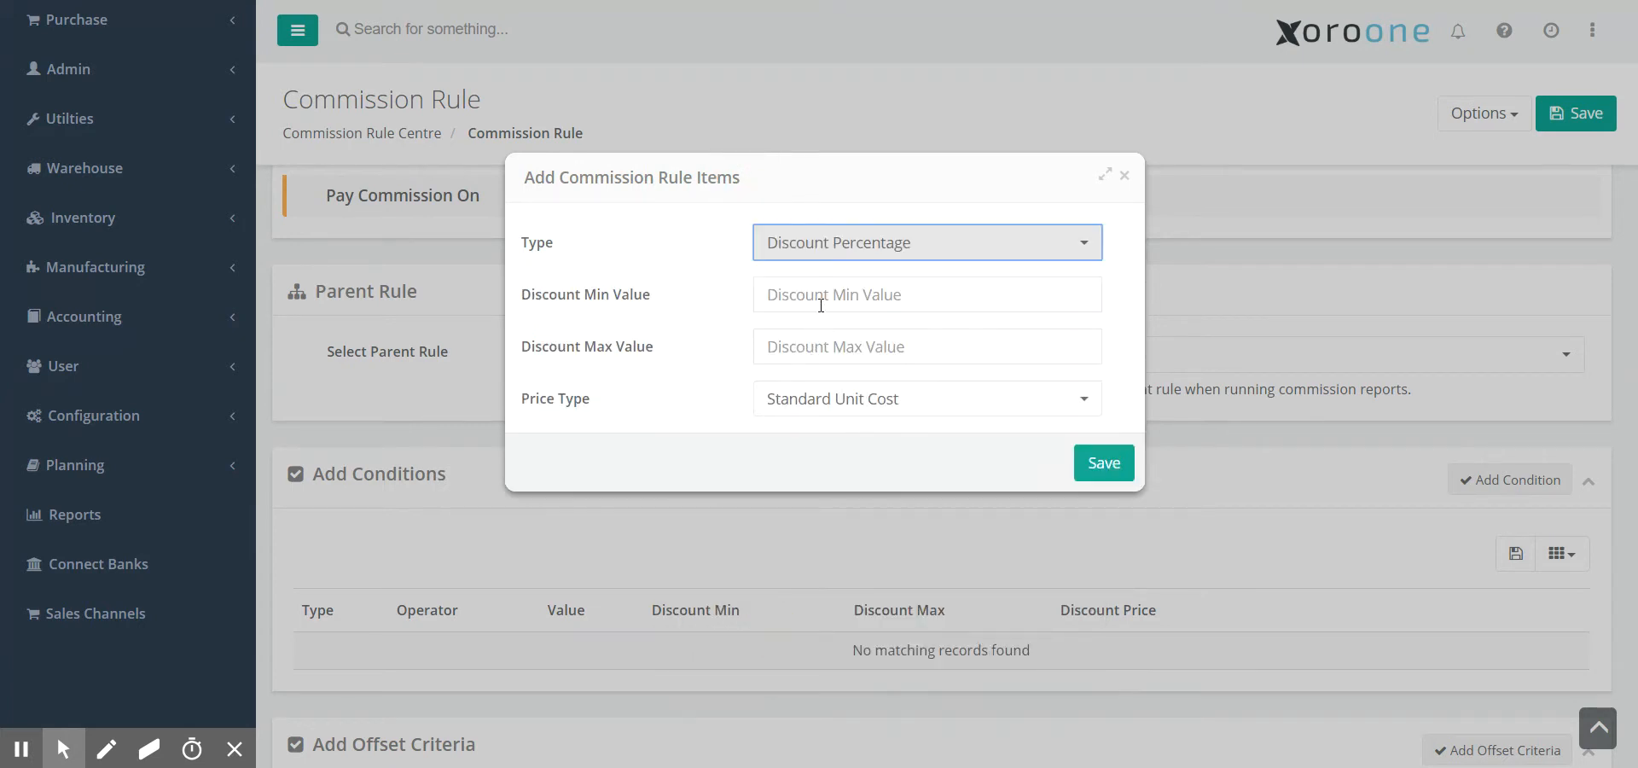
- Set the discount range 5 to 15 on Standard Unit Price and save the condition
click(820, 300)
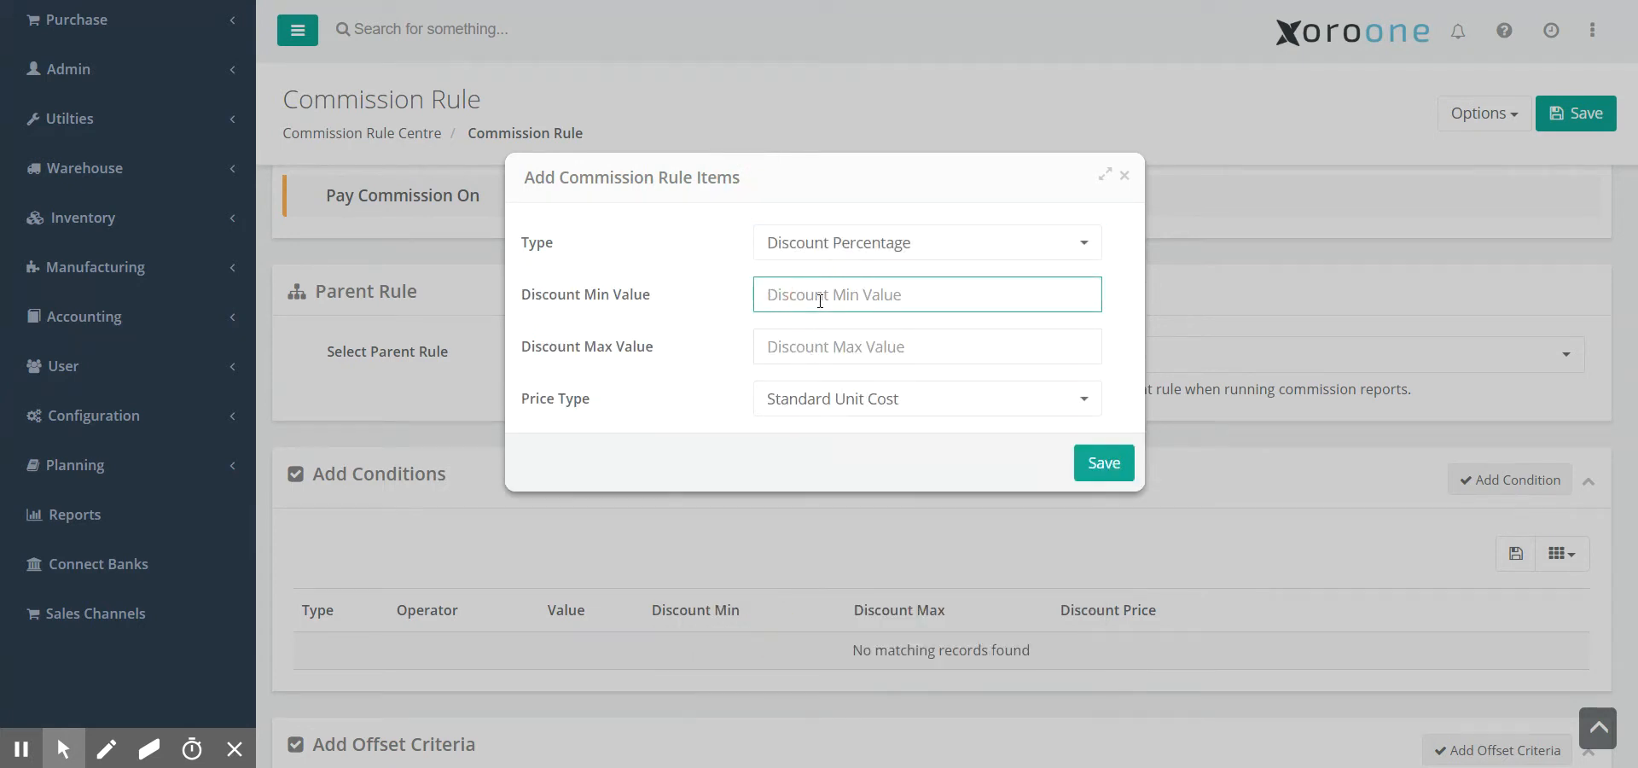
text(5)
key(Tab)
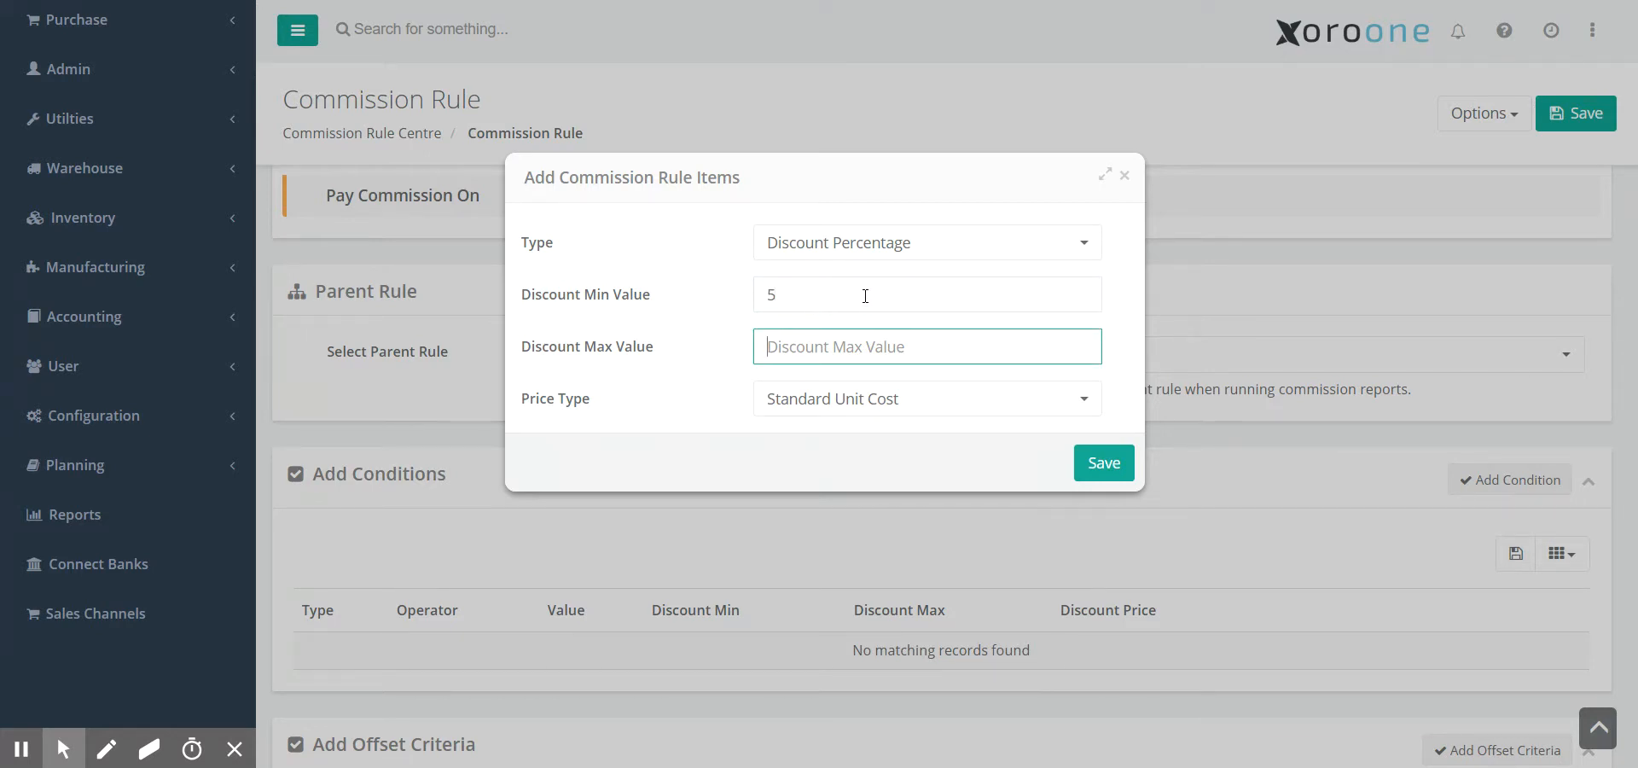
text(15)
click(896, 400)
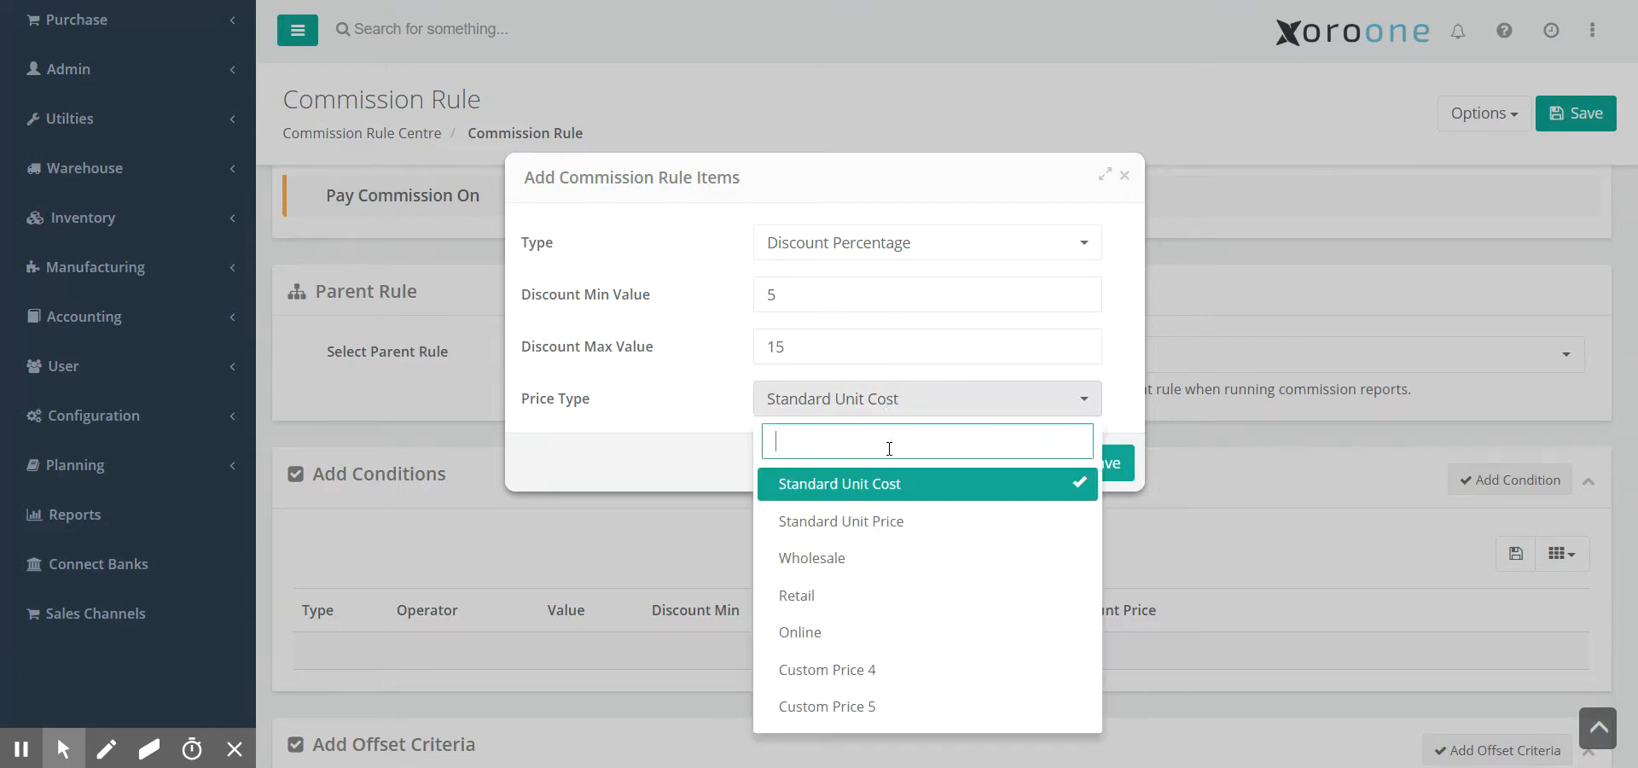
click(892, 524)
click(1104, 463)
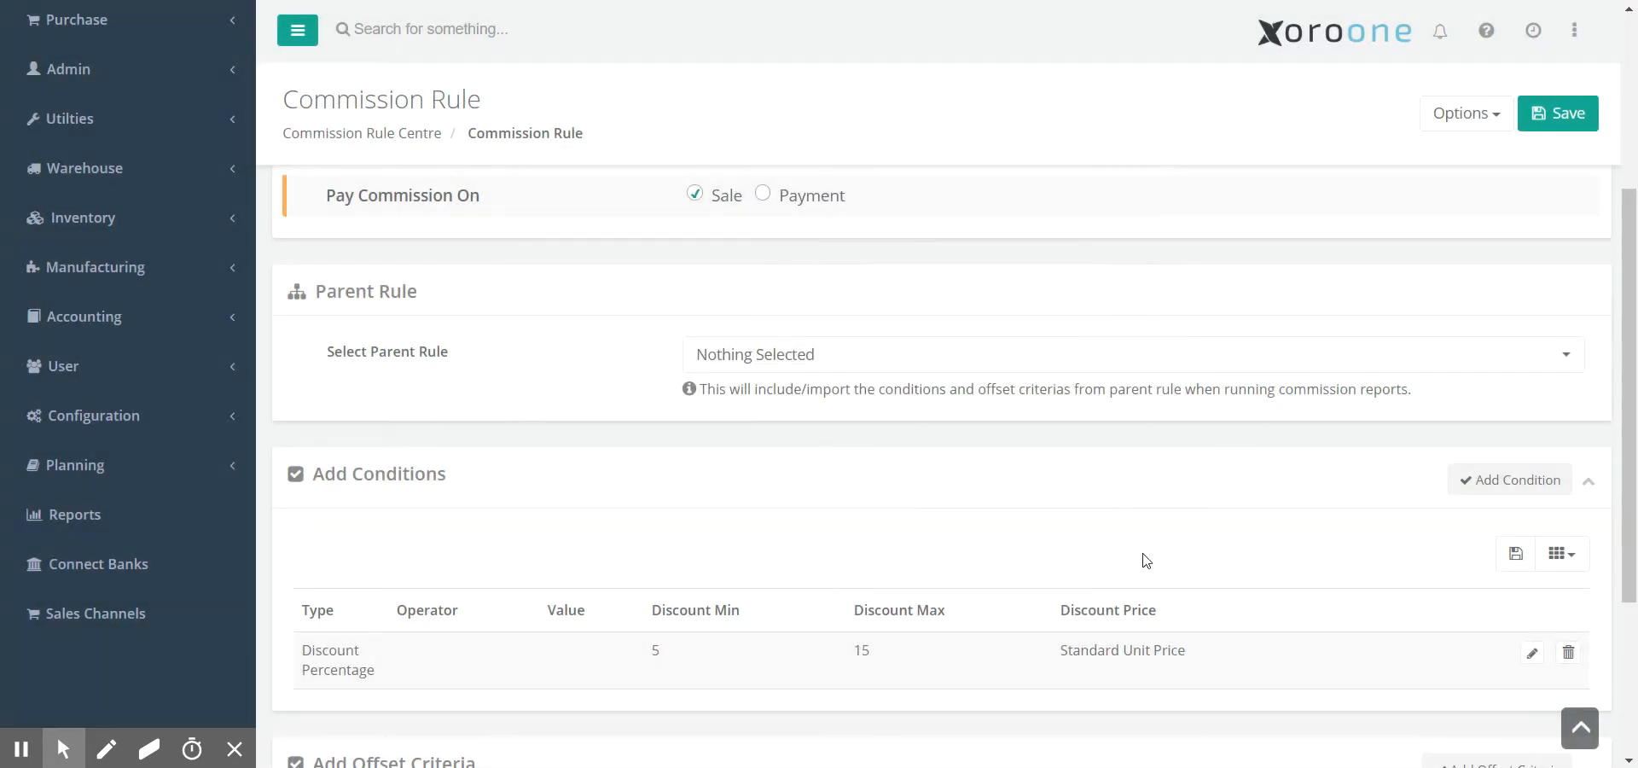
- Delete the Discount Percentage condition and start a new condition of type Sales Rep
click(1570, 654)
click(759, 535)
click(1508, 485)
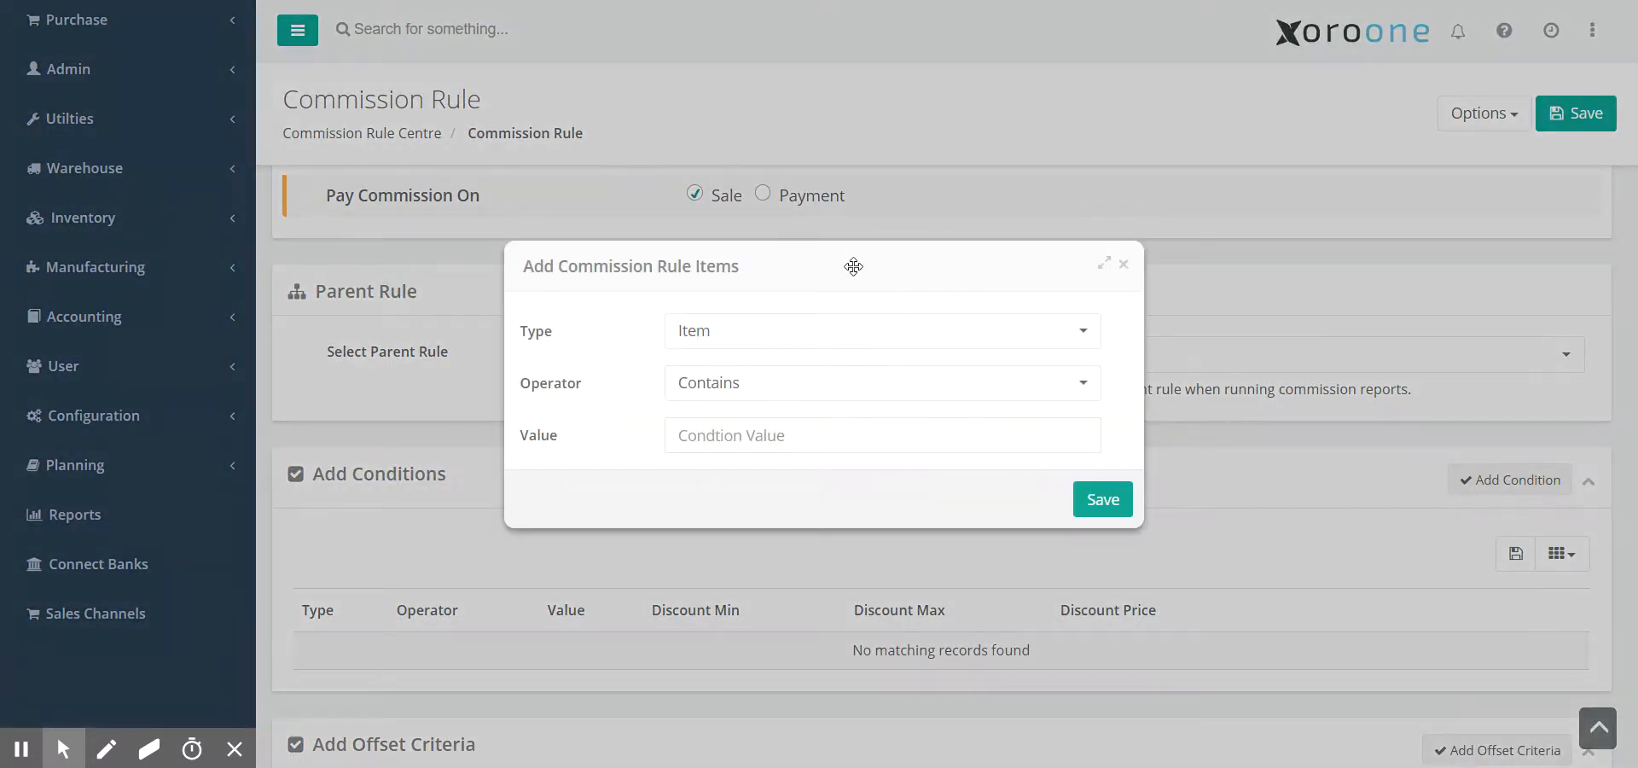
drag(728, 266, 731, 226)
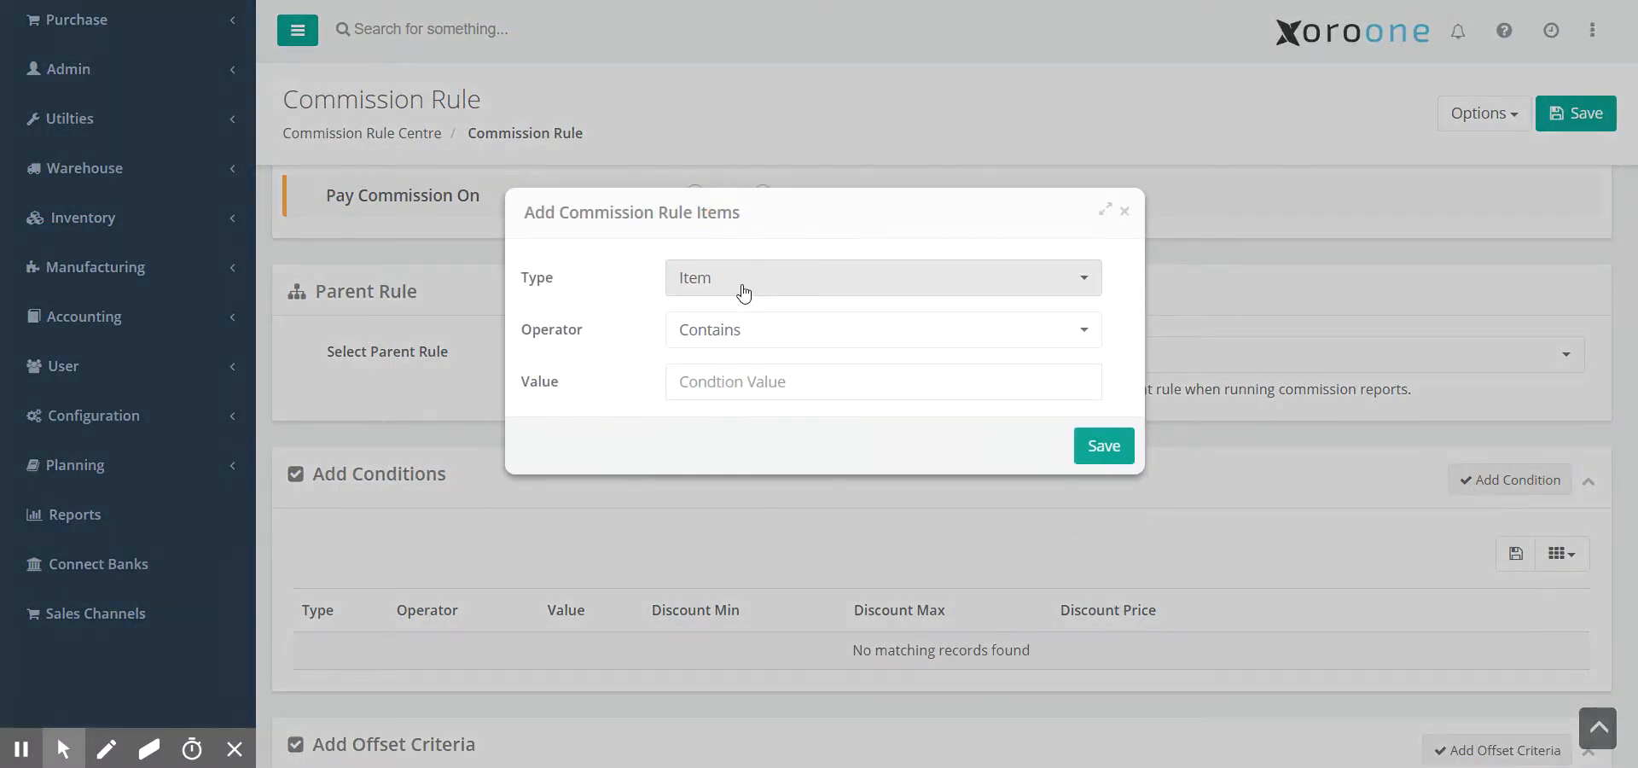
click(742, 290)
scroll(800, 683, down, 3)
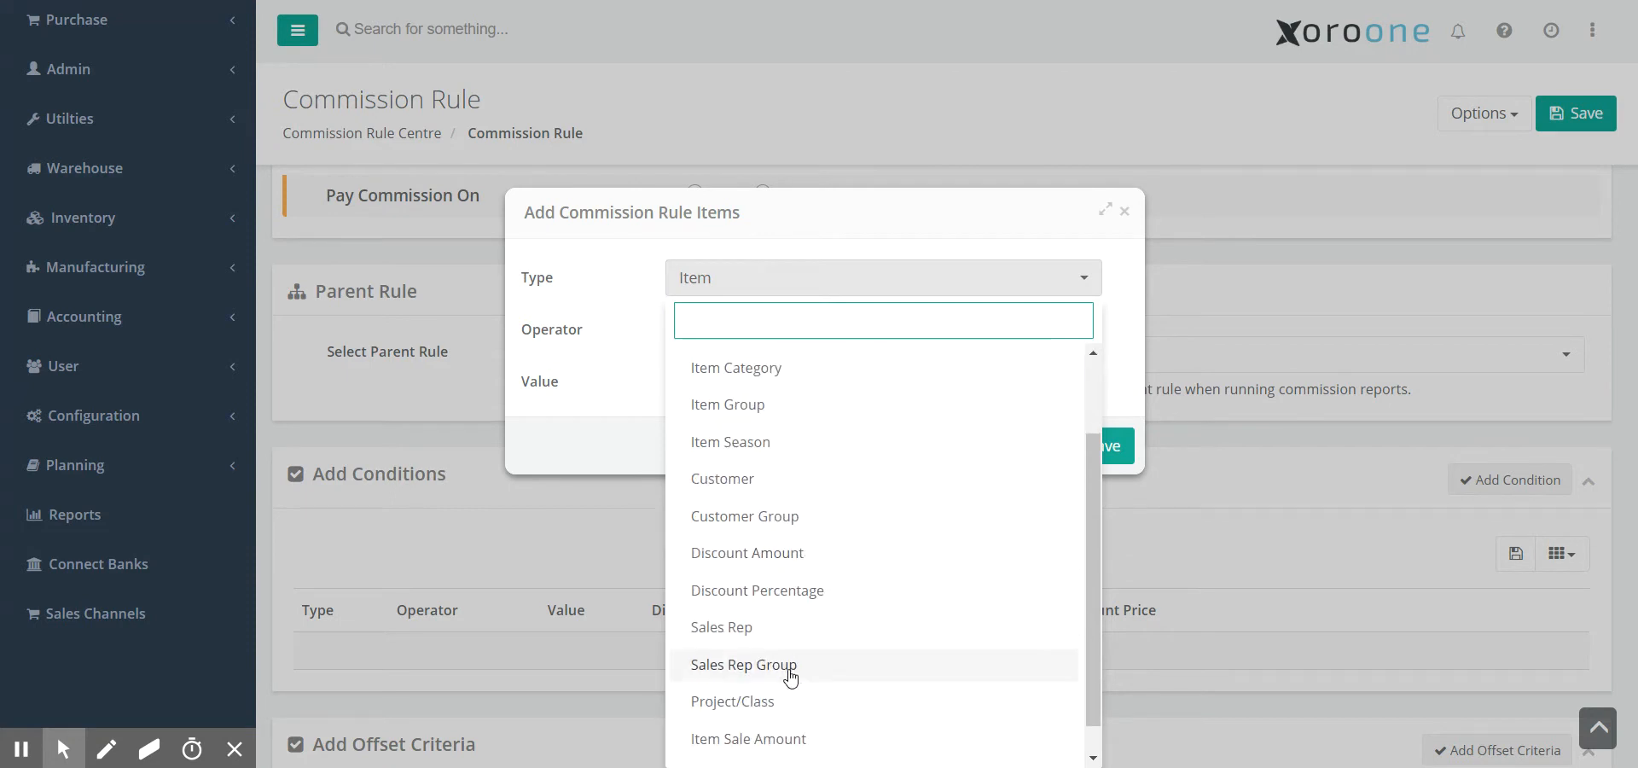
click(772, 635)
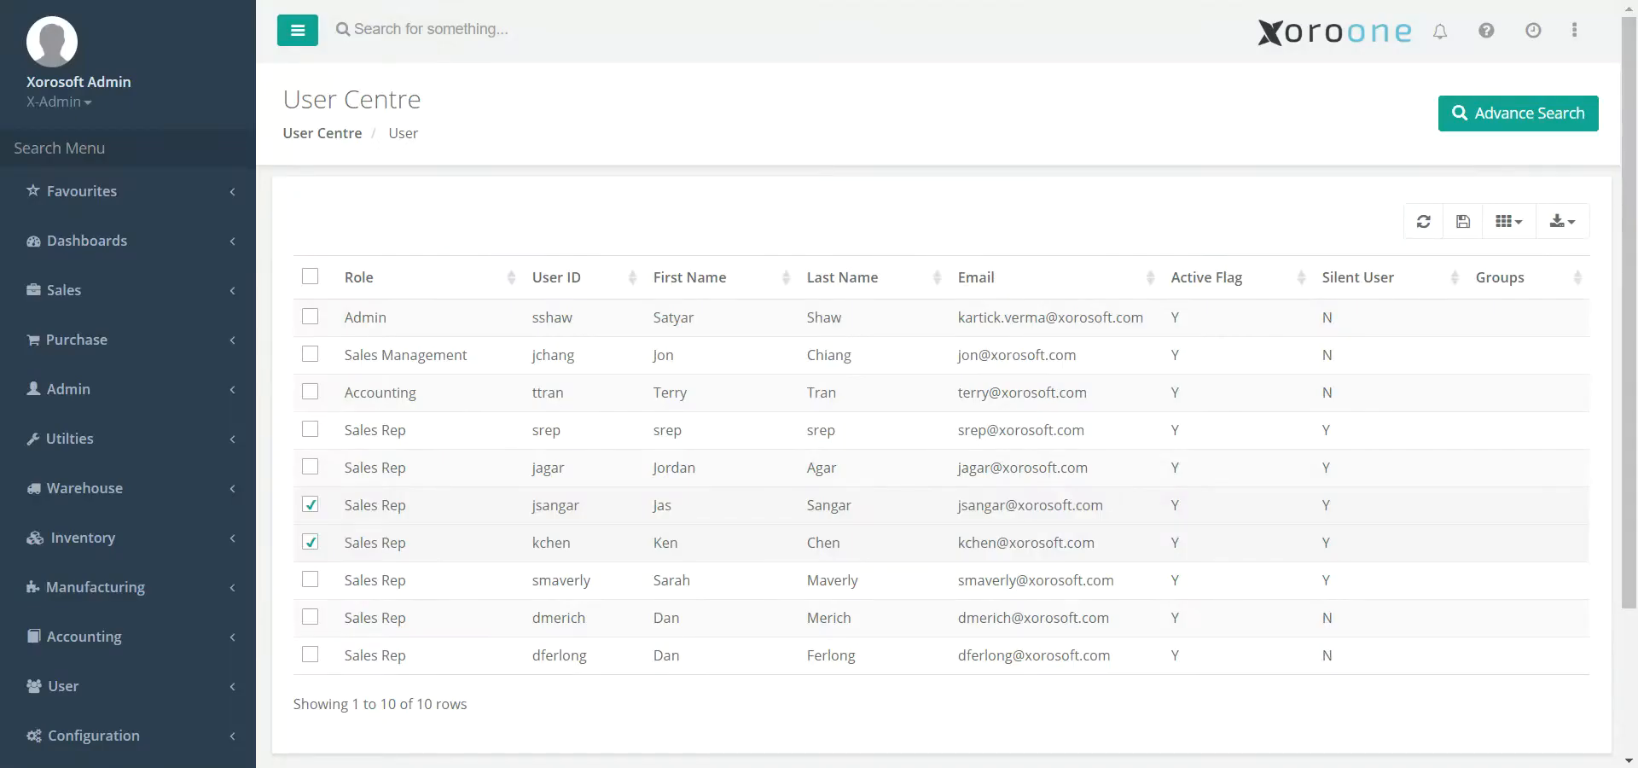
- Copy a sales rep's user ID from User Centre and paste it into the condition value
double_click(567, 508)
key(ctrl+c)
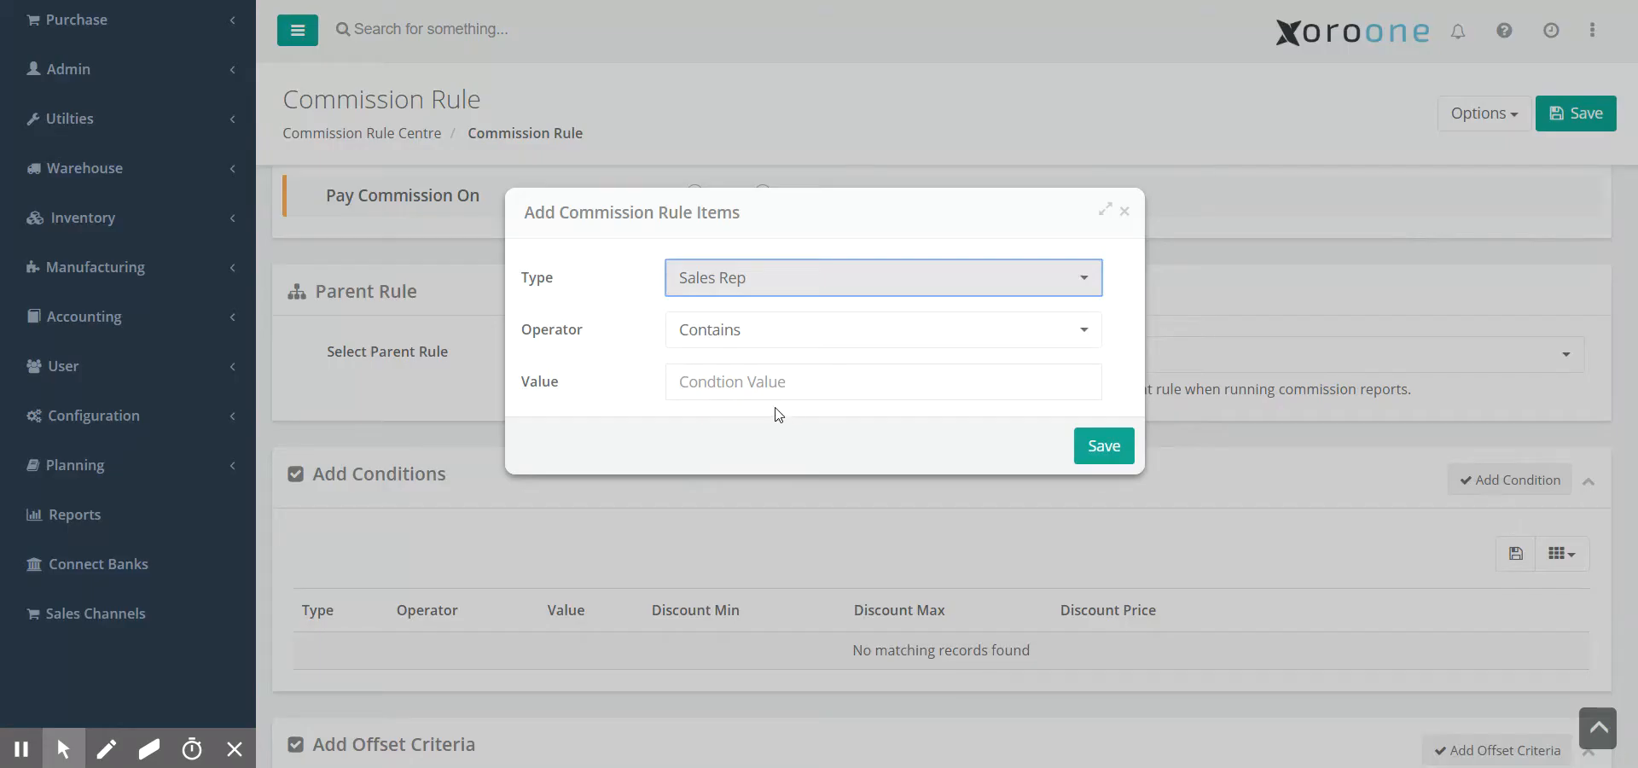
click(735, 380)
key(ctrl+v)
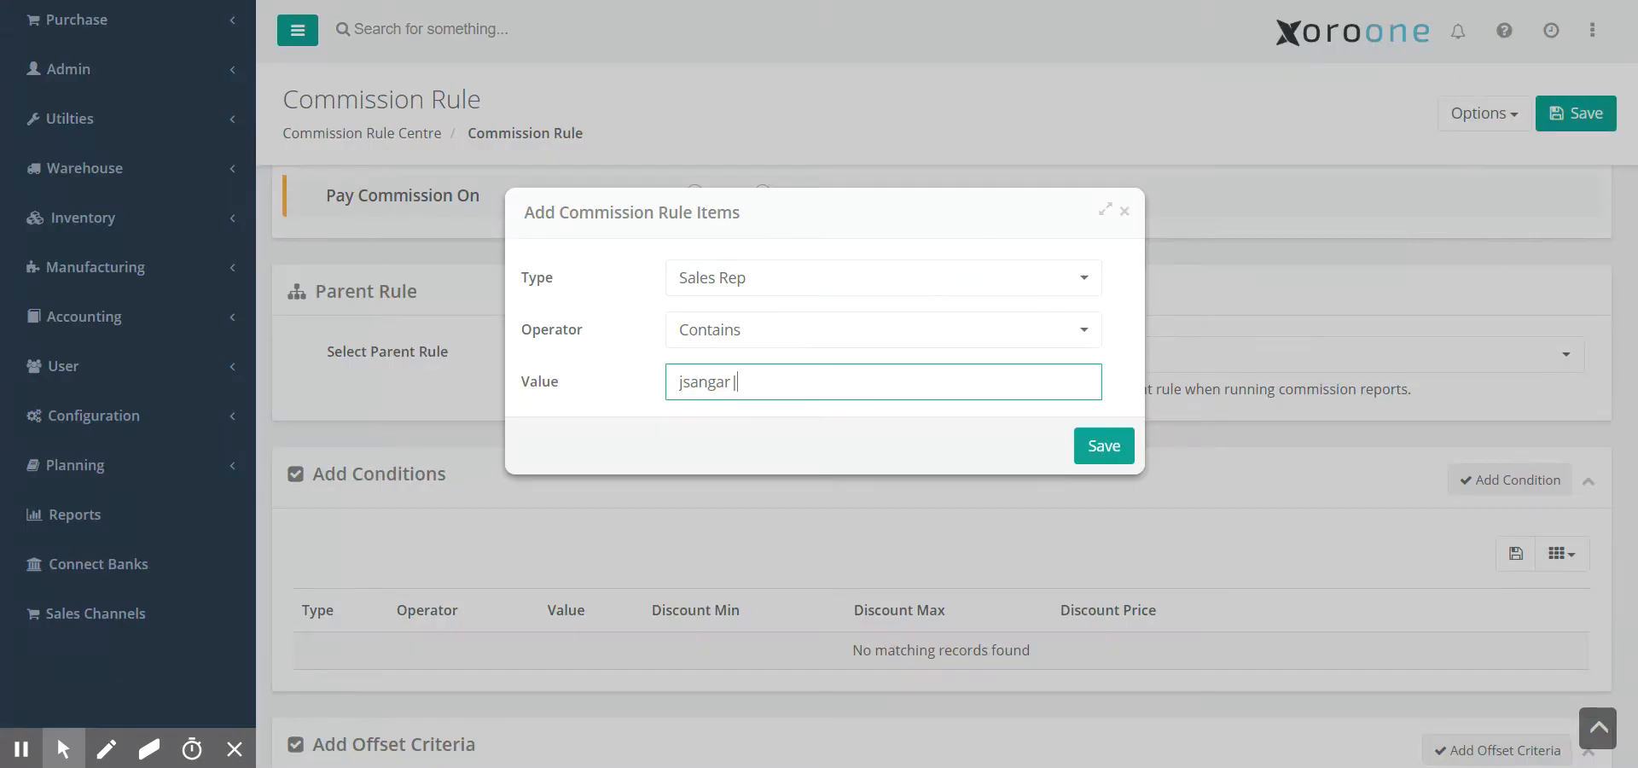
- Add the second sales rep's user ID to the value and save the Sales Rep condition
drag(741, 387, 733, 388)
click(784, 388)
click(1093, 455)
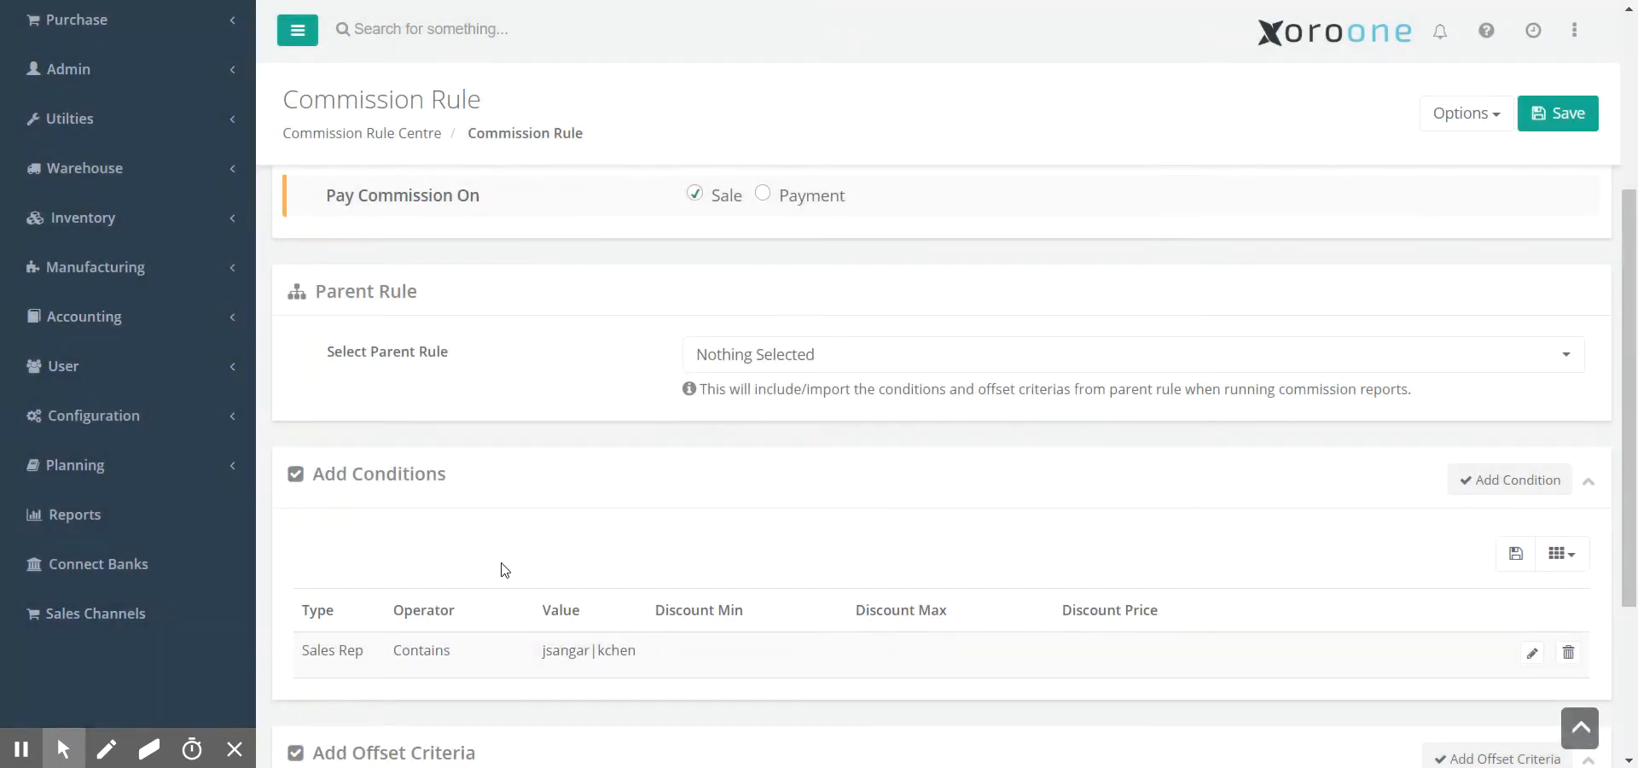
- Save the 10% Rule and confirm its creation
scroll(510, 568, down, 3)
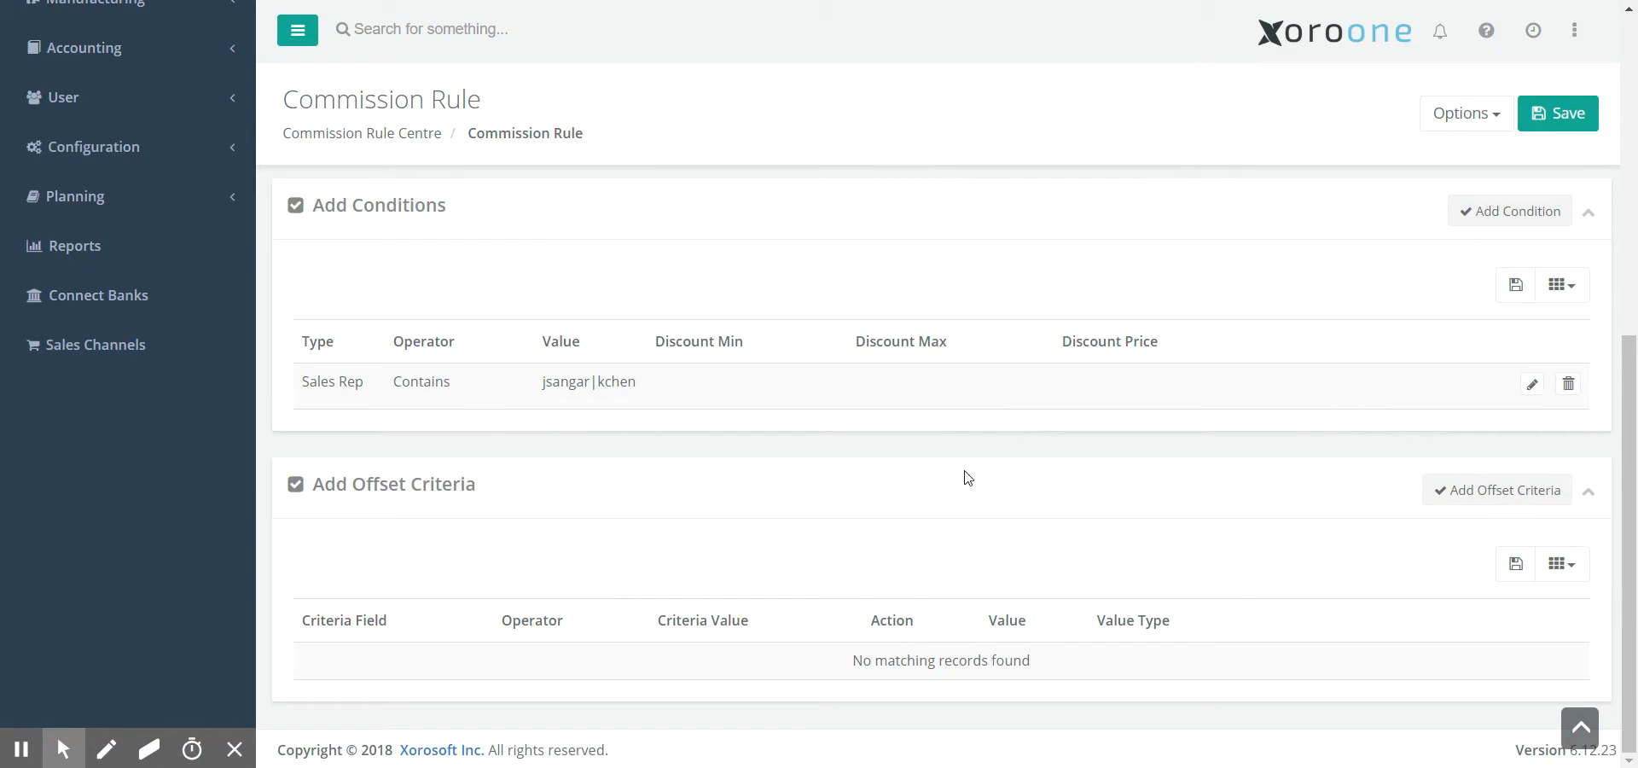
click(1558, 113)
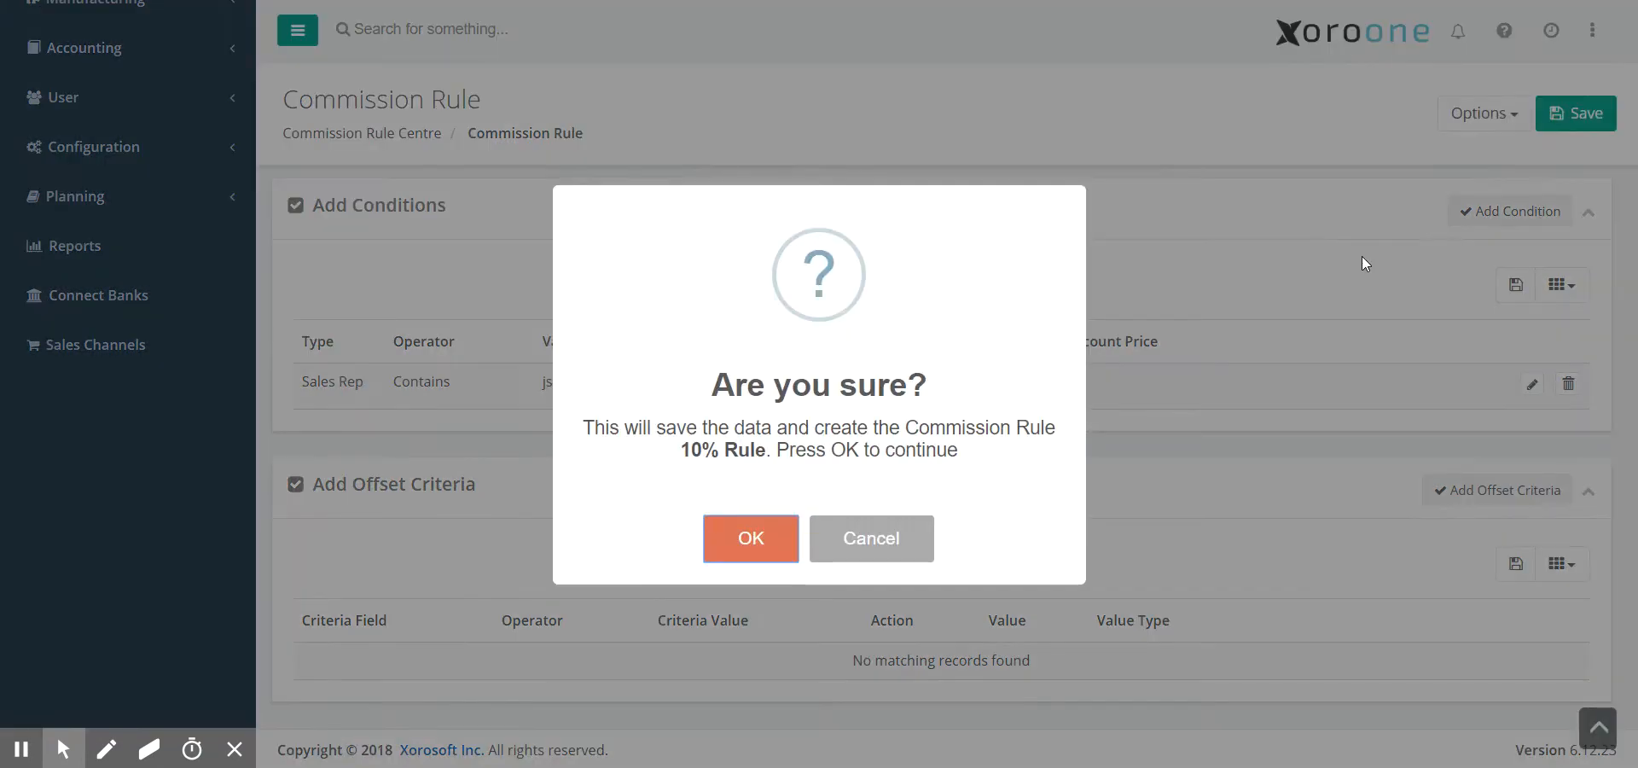
click(747, 546)
scroll(610, 482, up, 4)
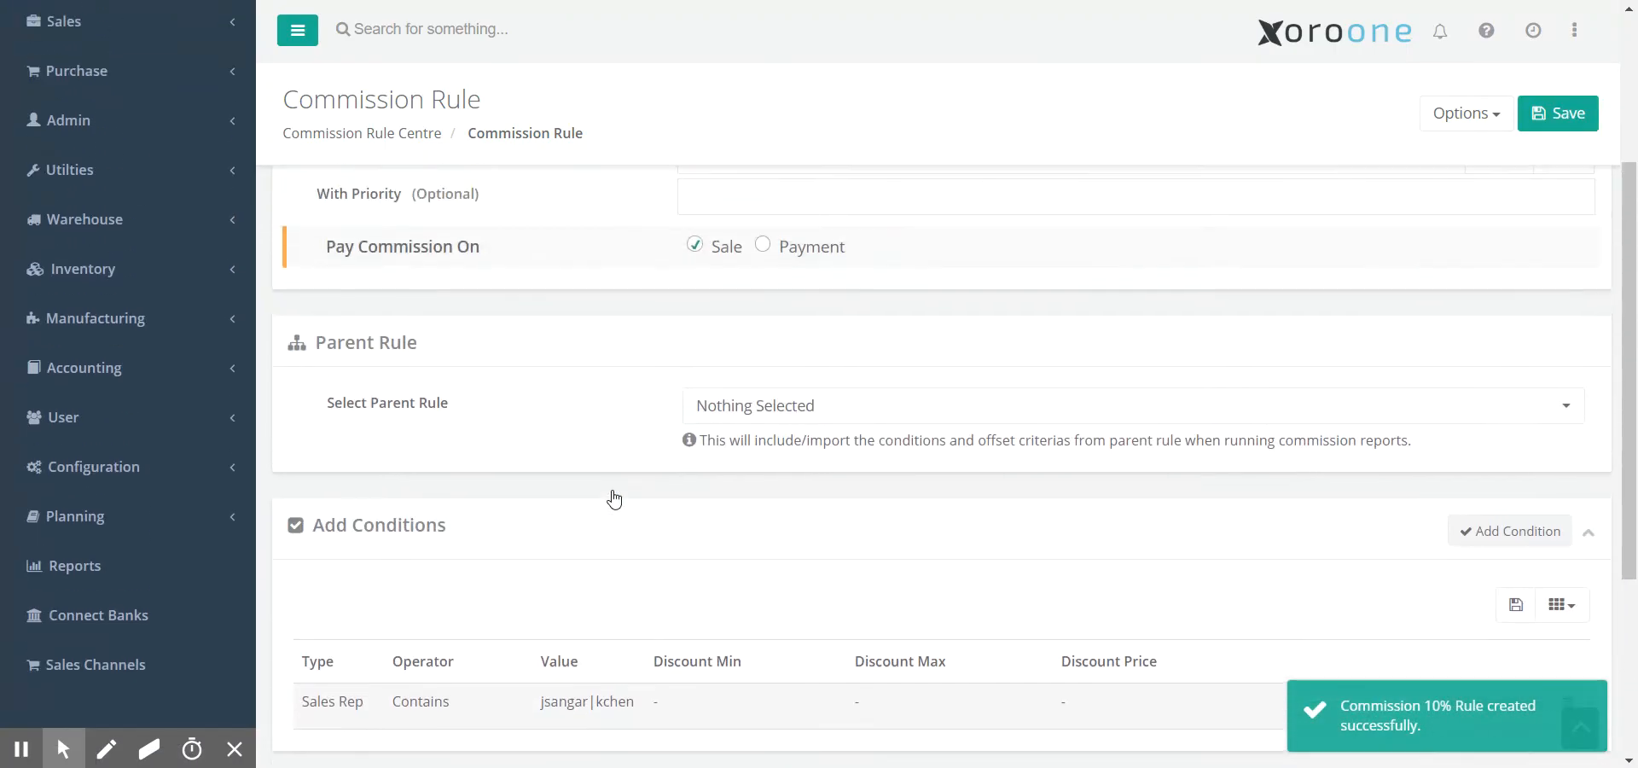
scroll(611, 674, up, 3)
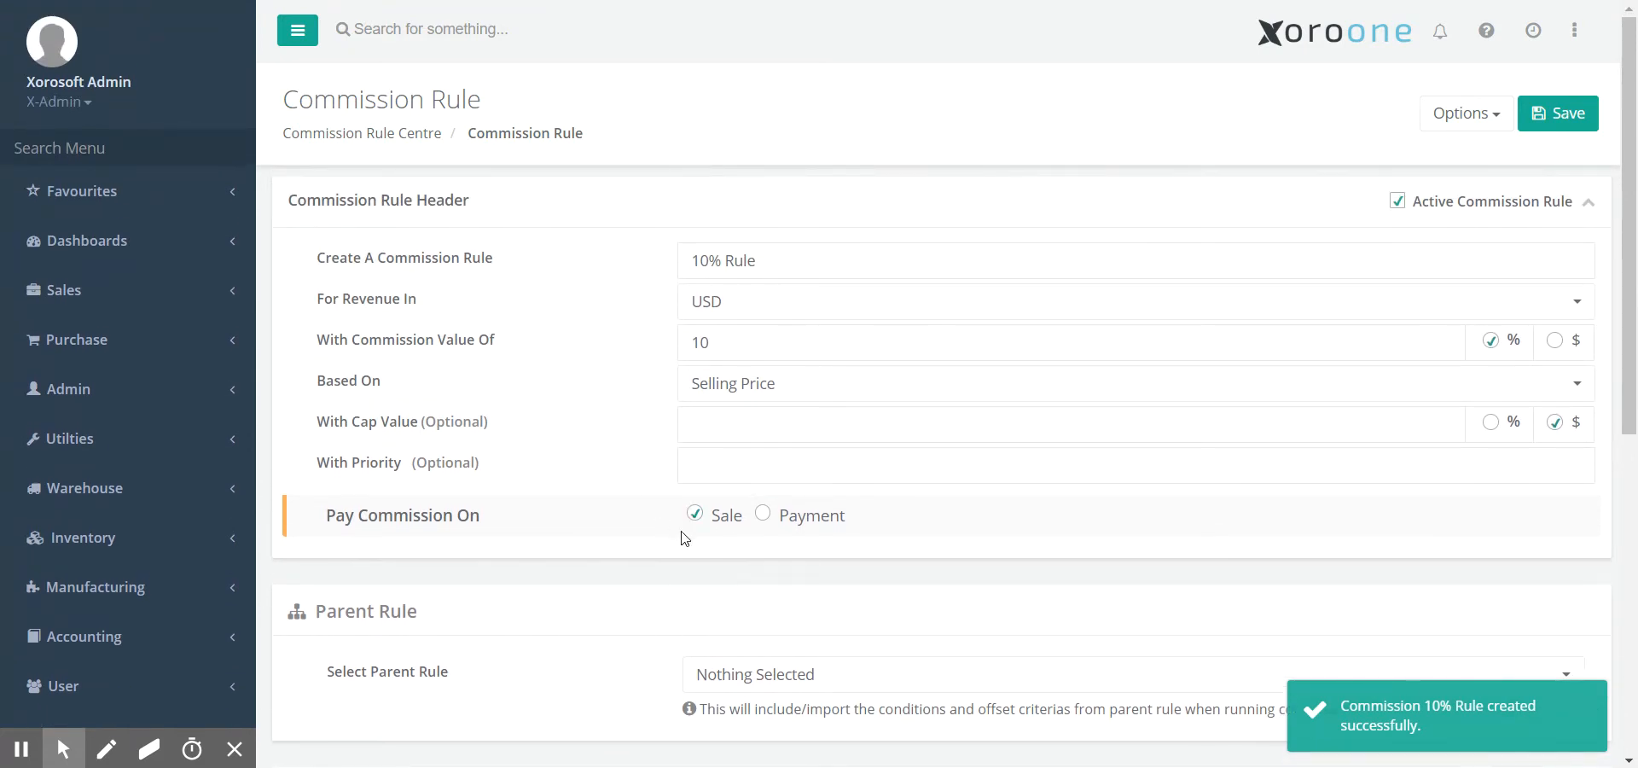
scroll(524, 592, down, 4)
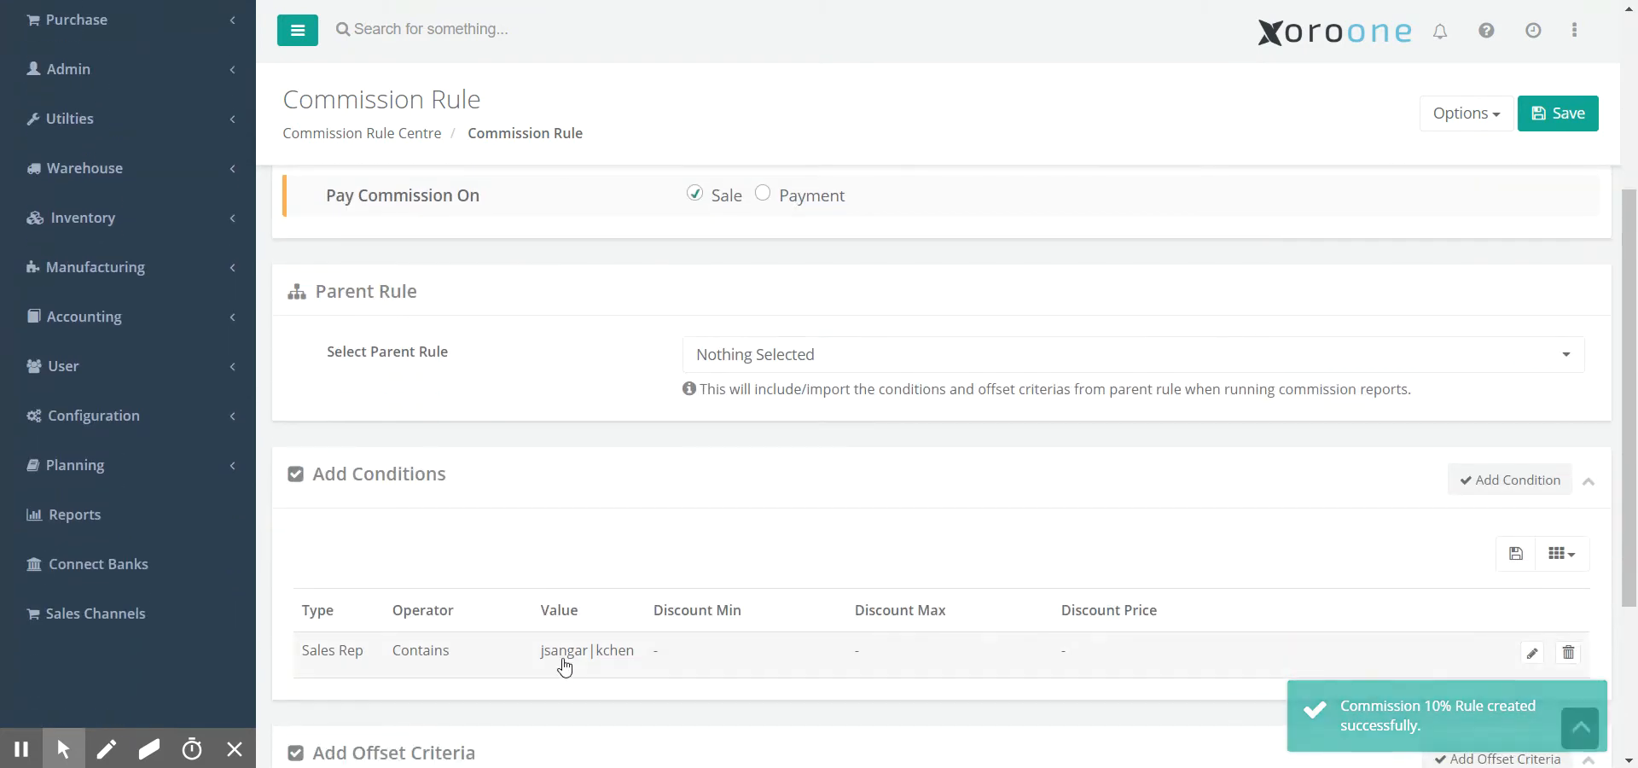
scroll(597, 665, up, 4)
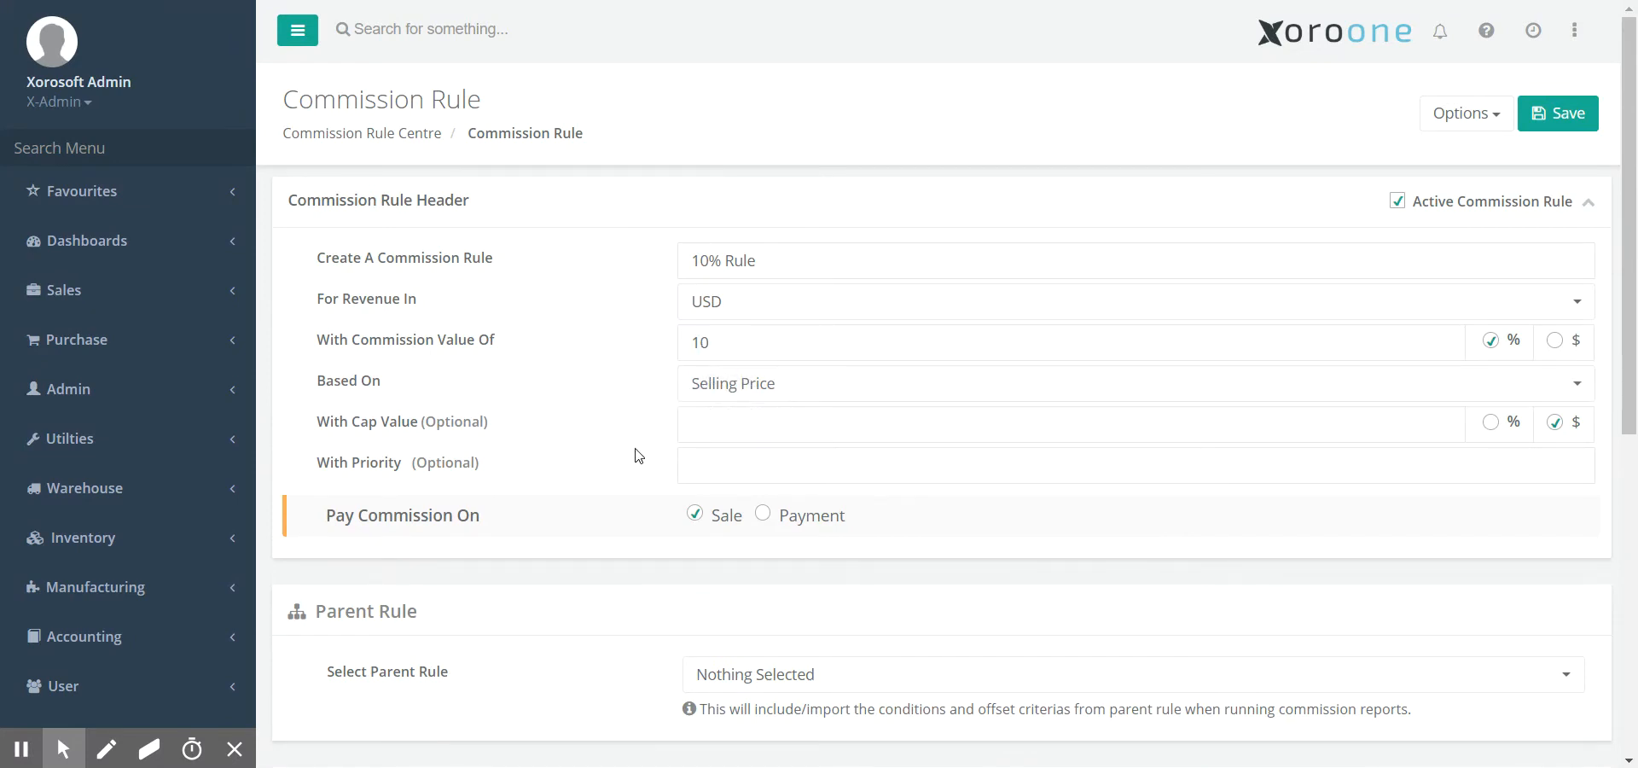
scroll(638, 455, down, 7)
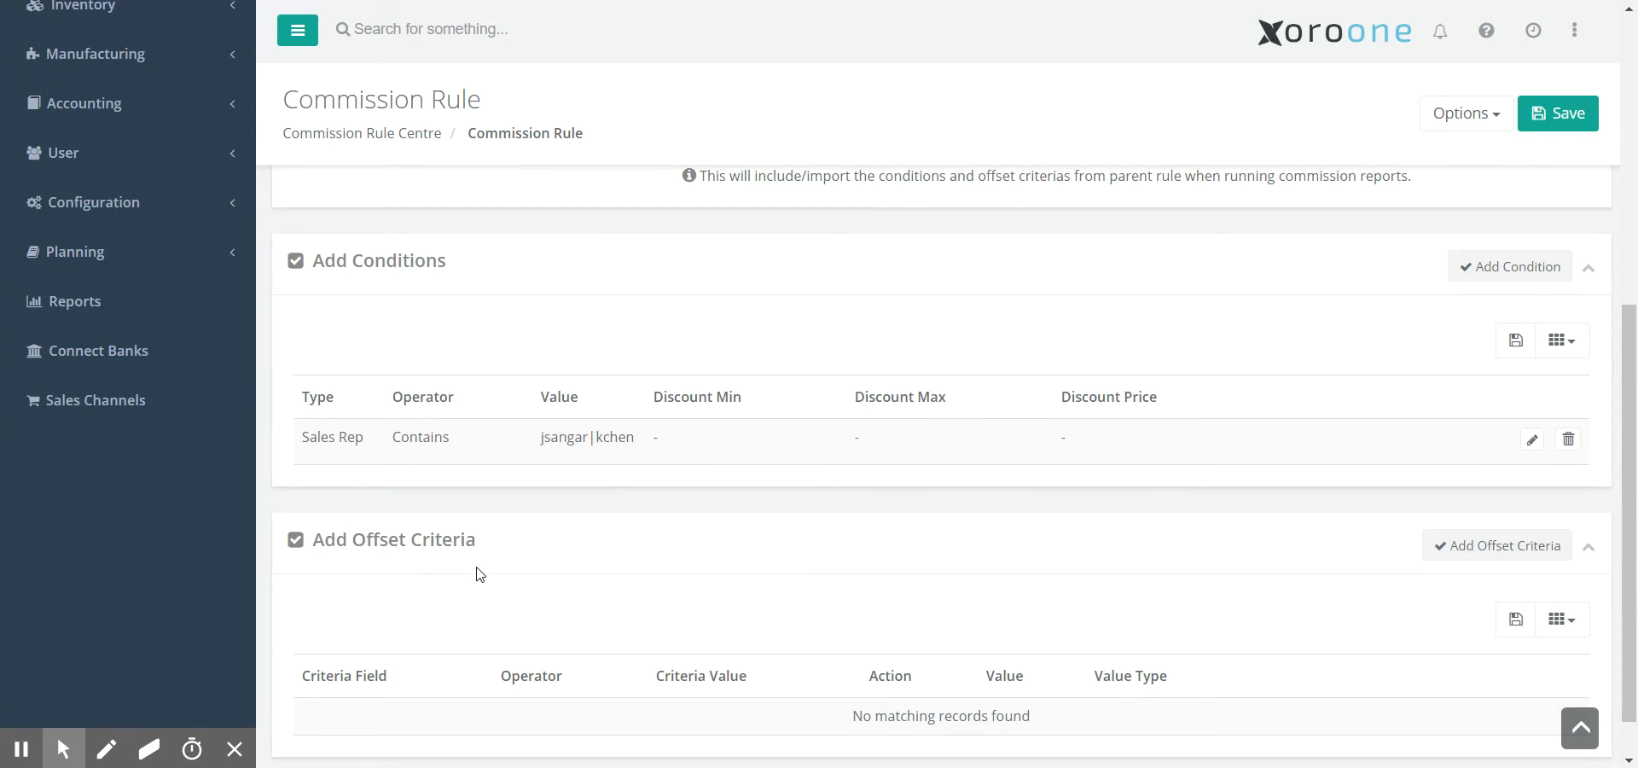
scroll(480, 574, down, 1)
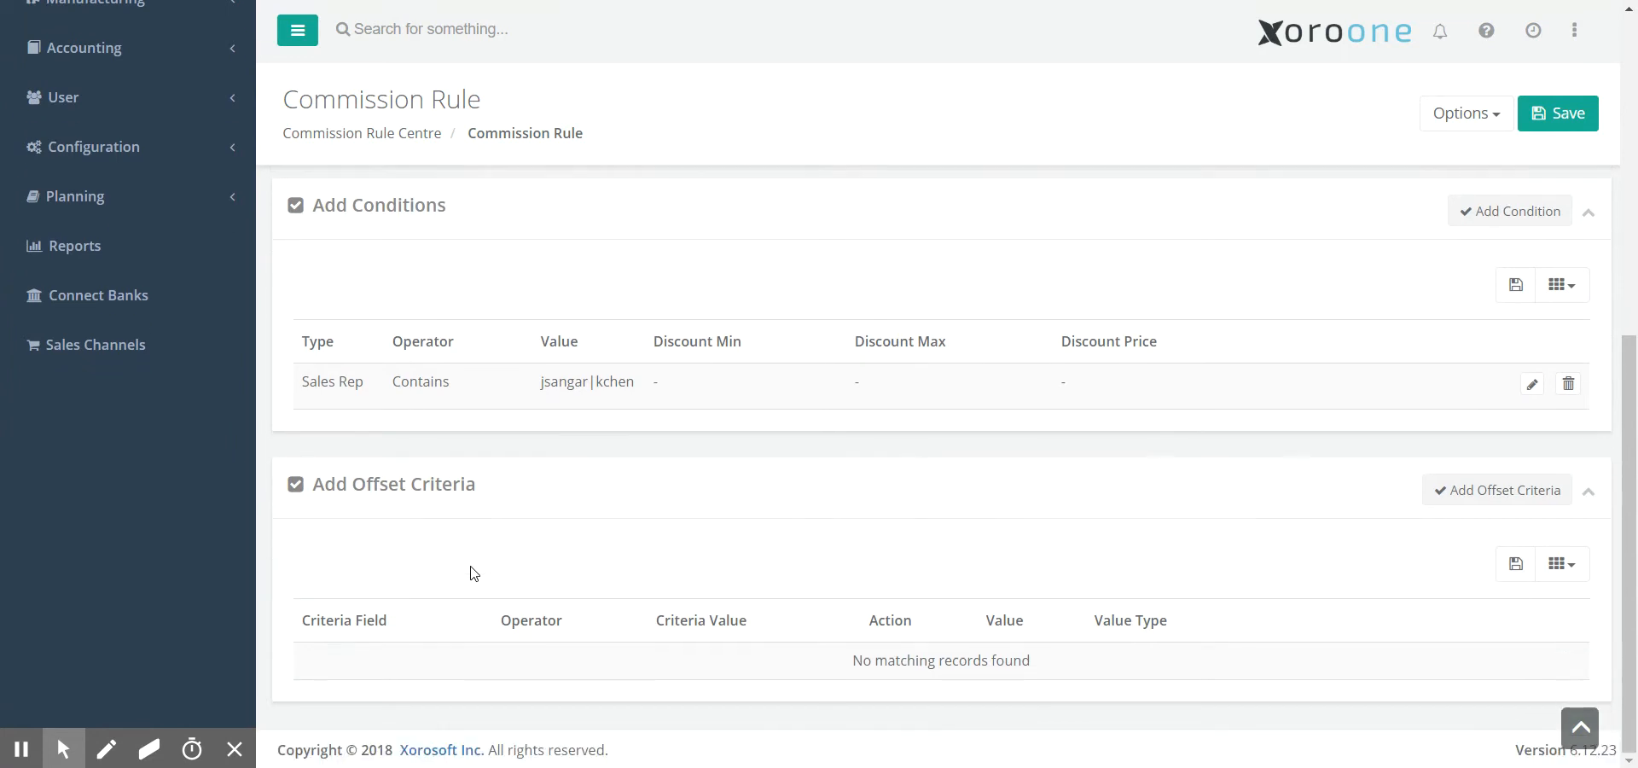
- Add an offset criterion reducing commission by 1 percent where Sales Rep contains the rep's ID
click(1469, 503)
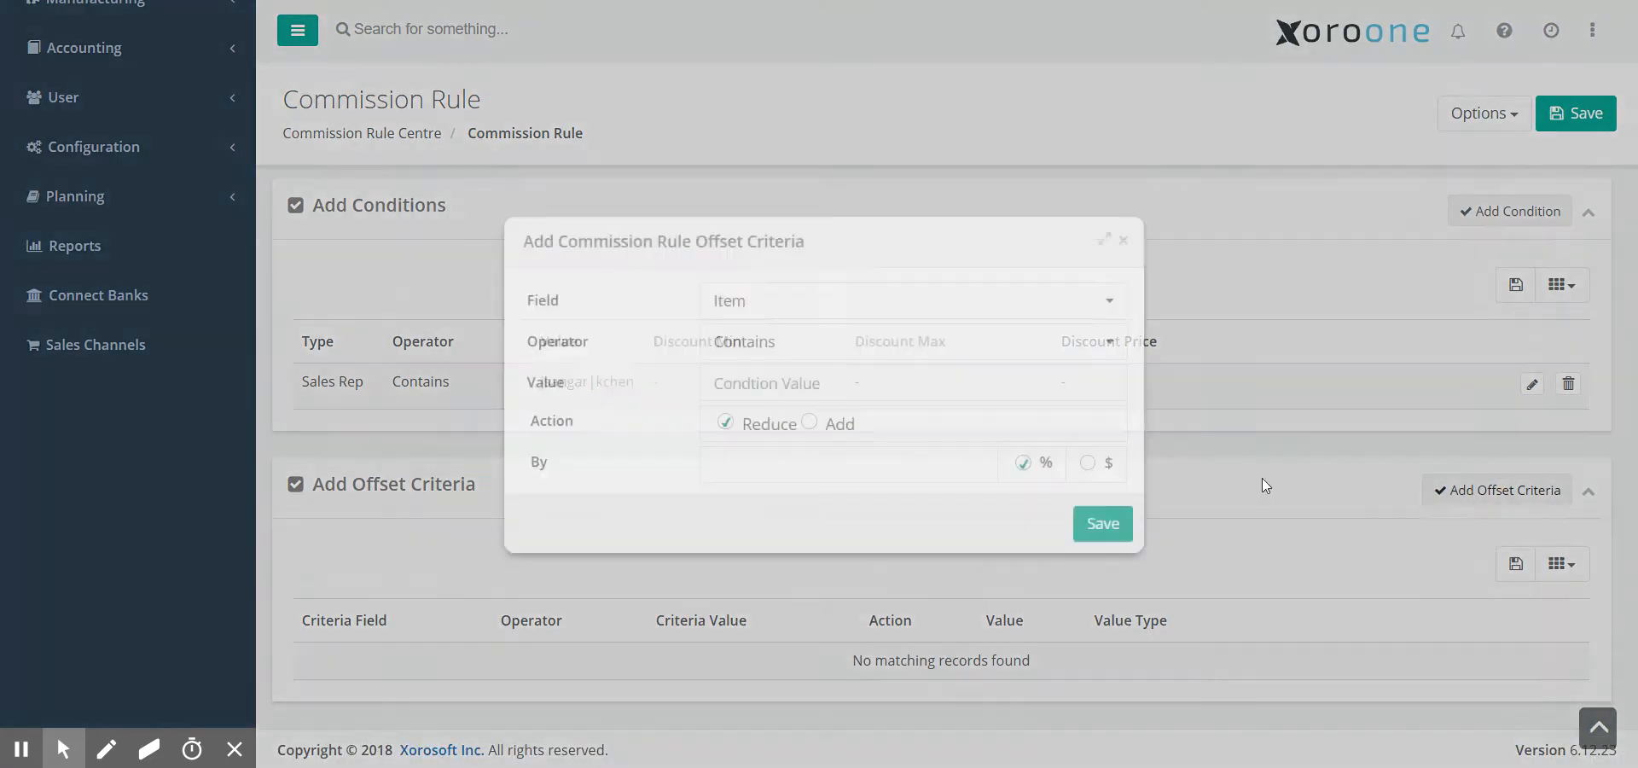
click(748, 312)
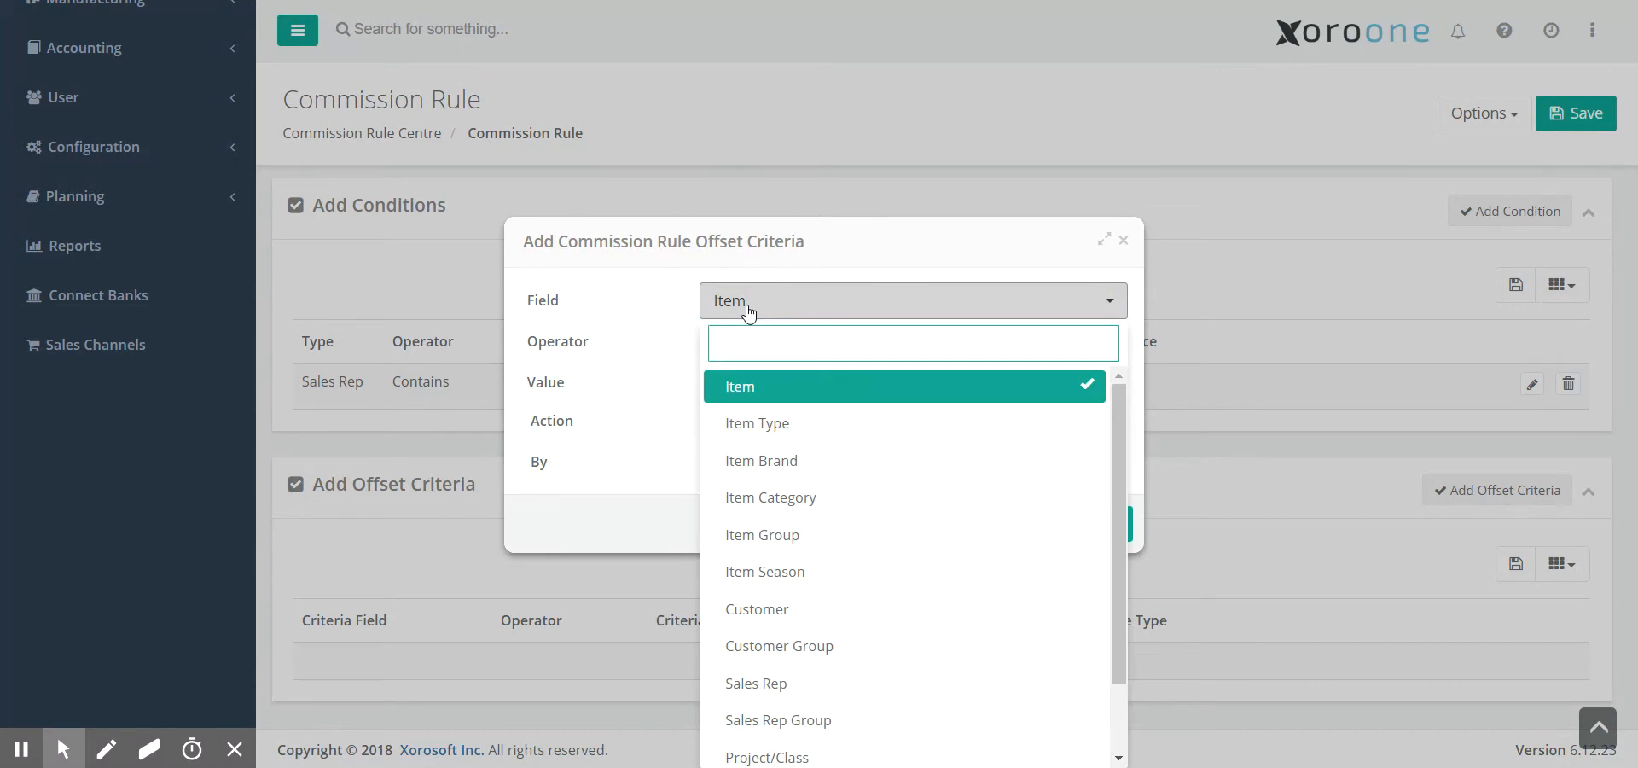
text(sa)
click(768, 384)
click(754, 385)
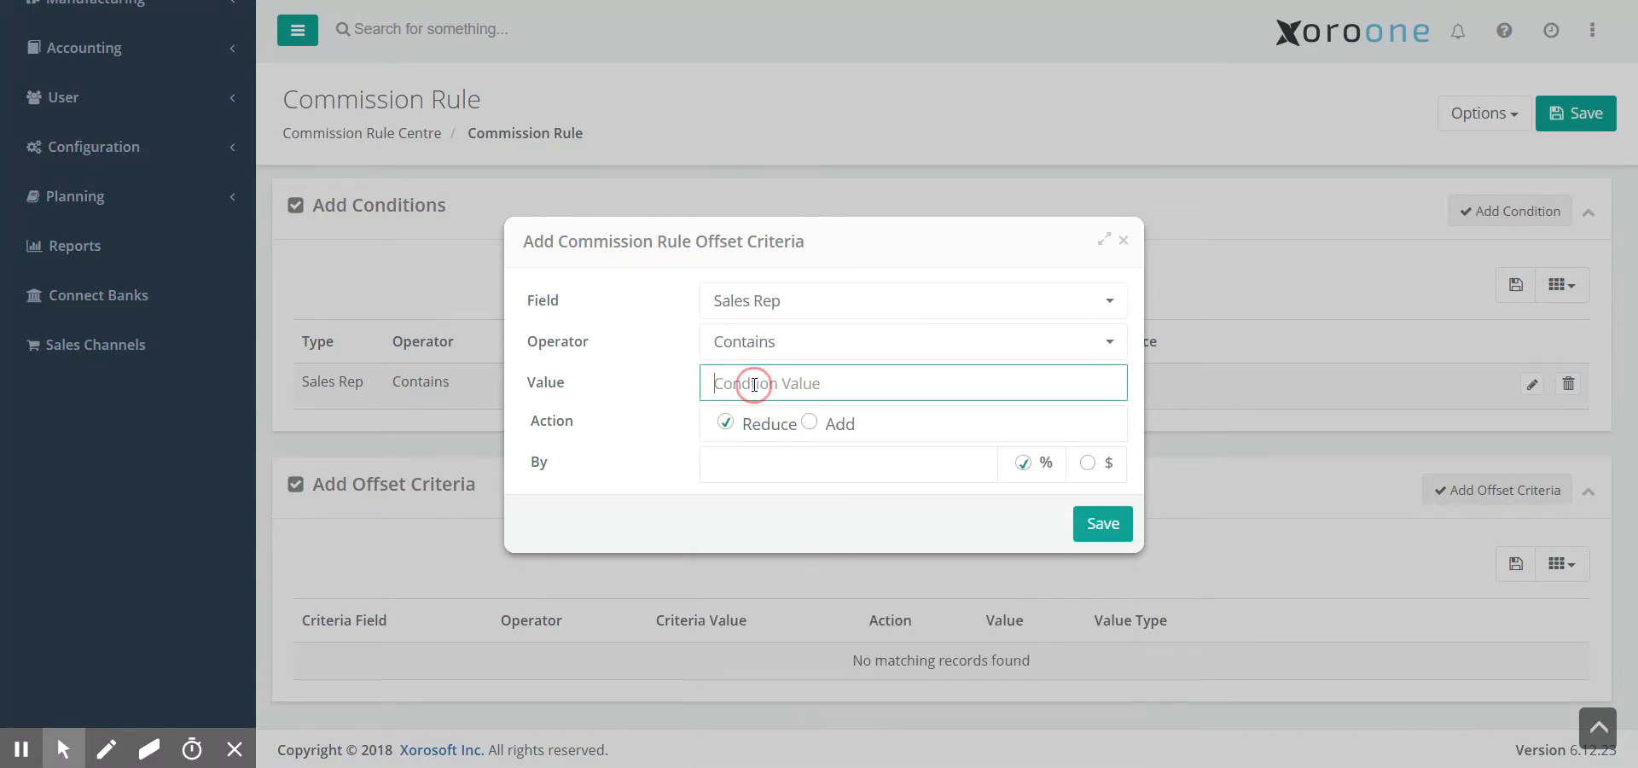
drag(758, 230, 939, 247)
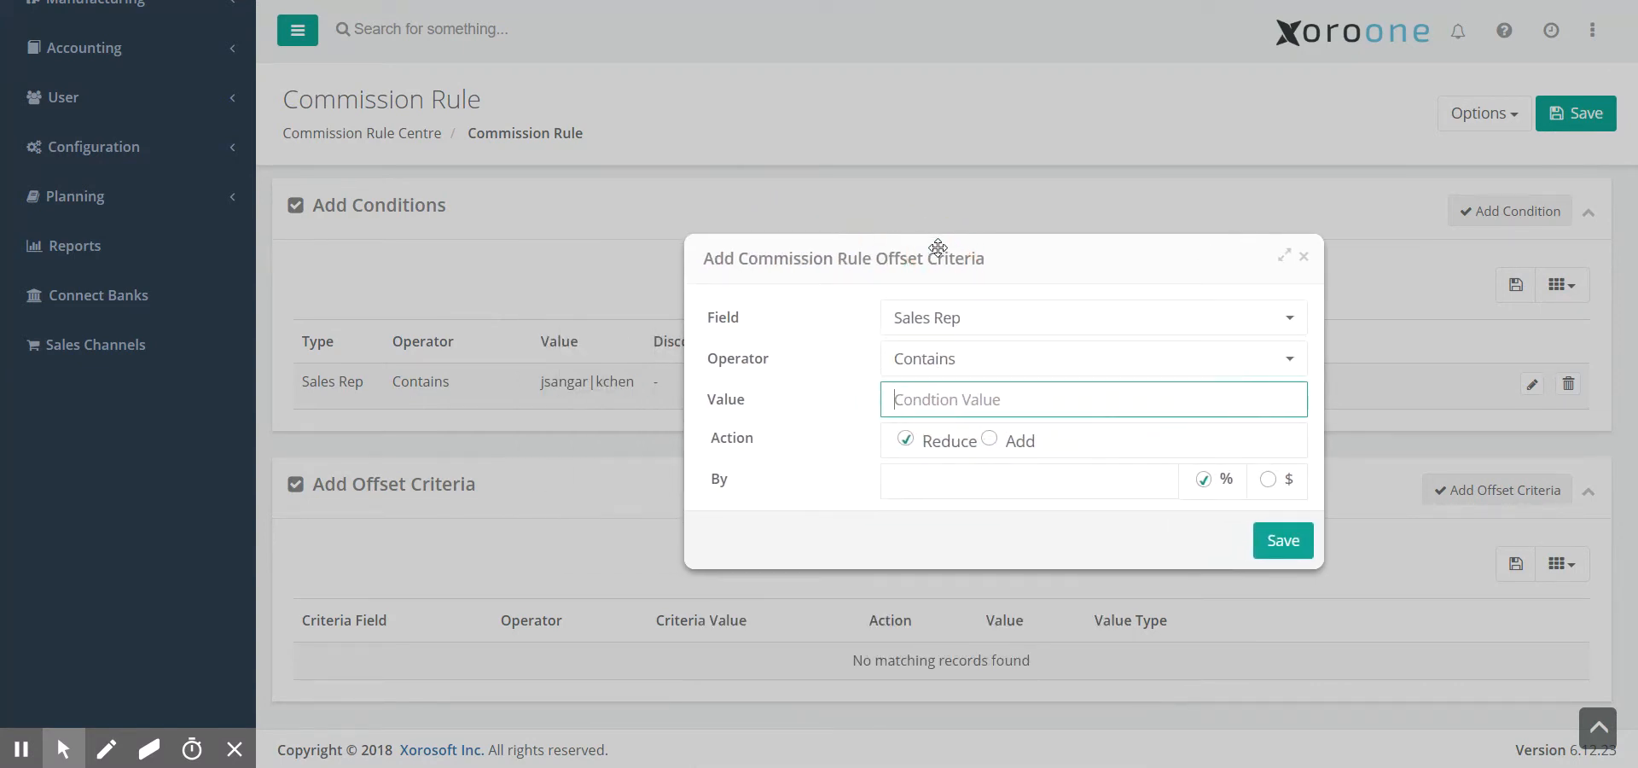
click(995, 491)
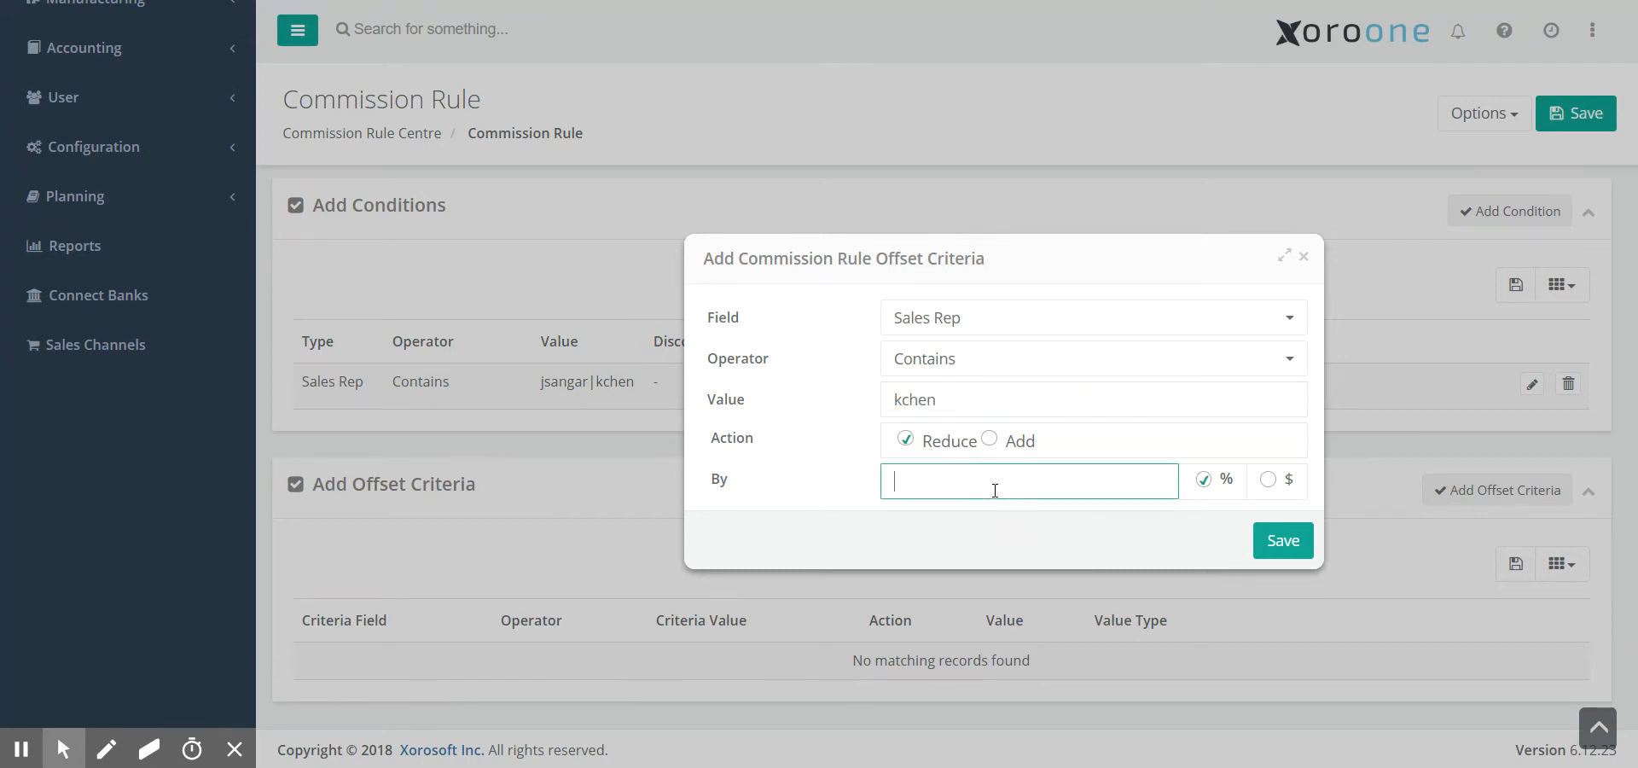
click(1282, 540)
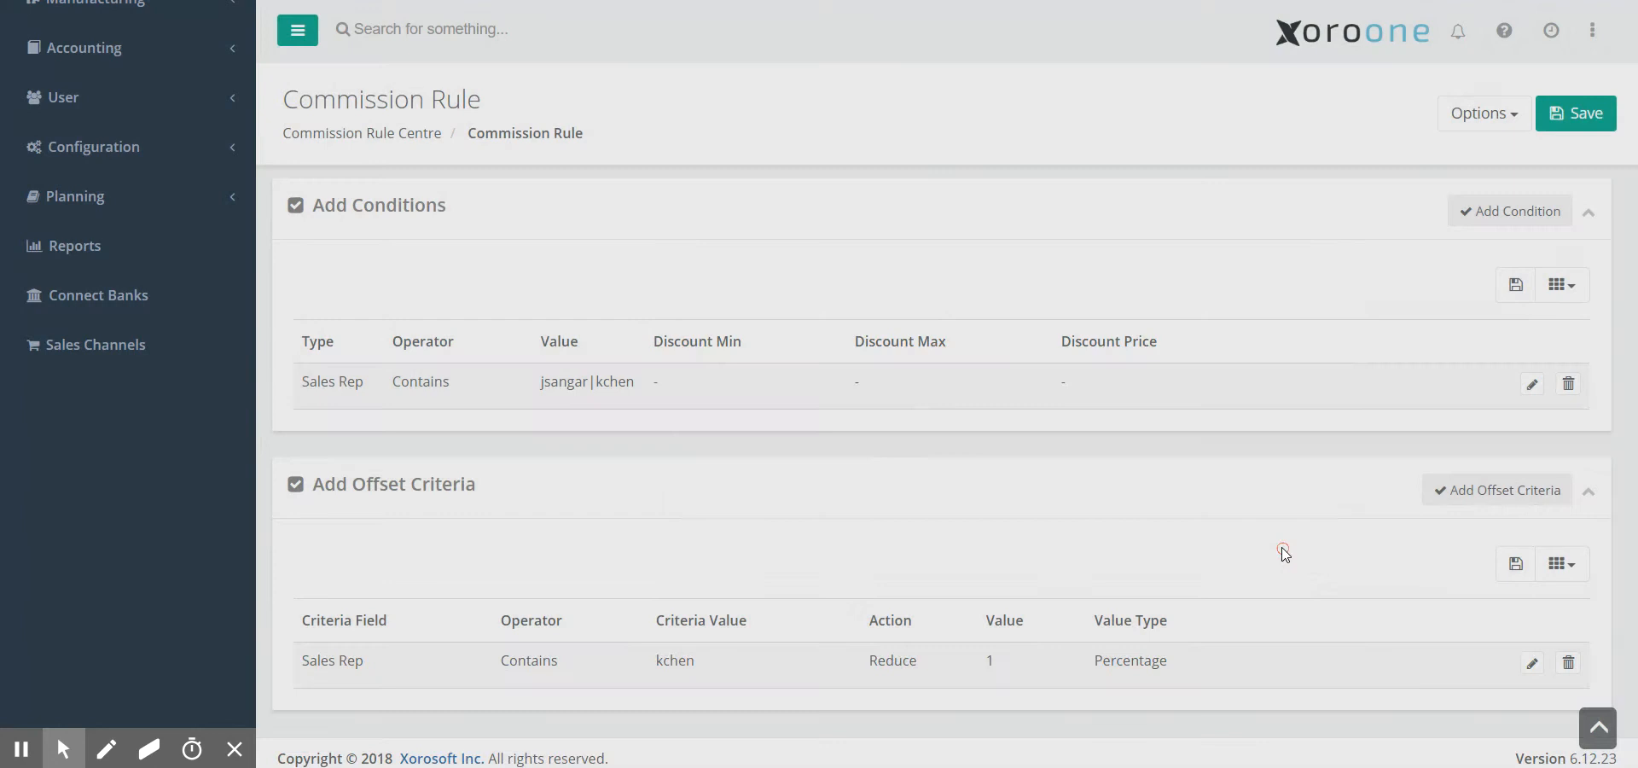
- Save the 10% Rule and confirm the update
click(1567, 119)
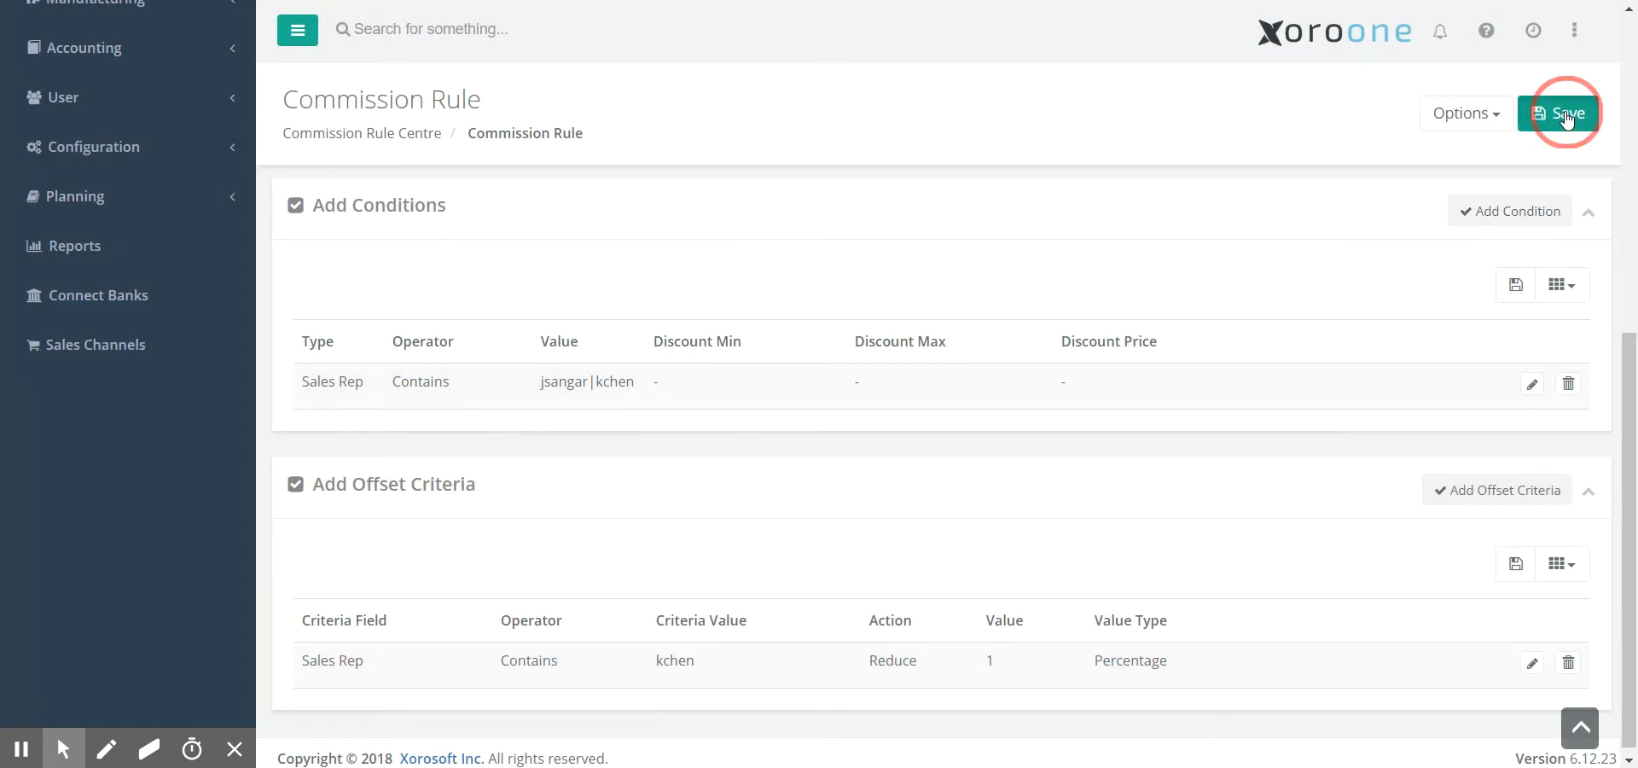
key(Return)
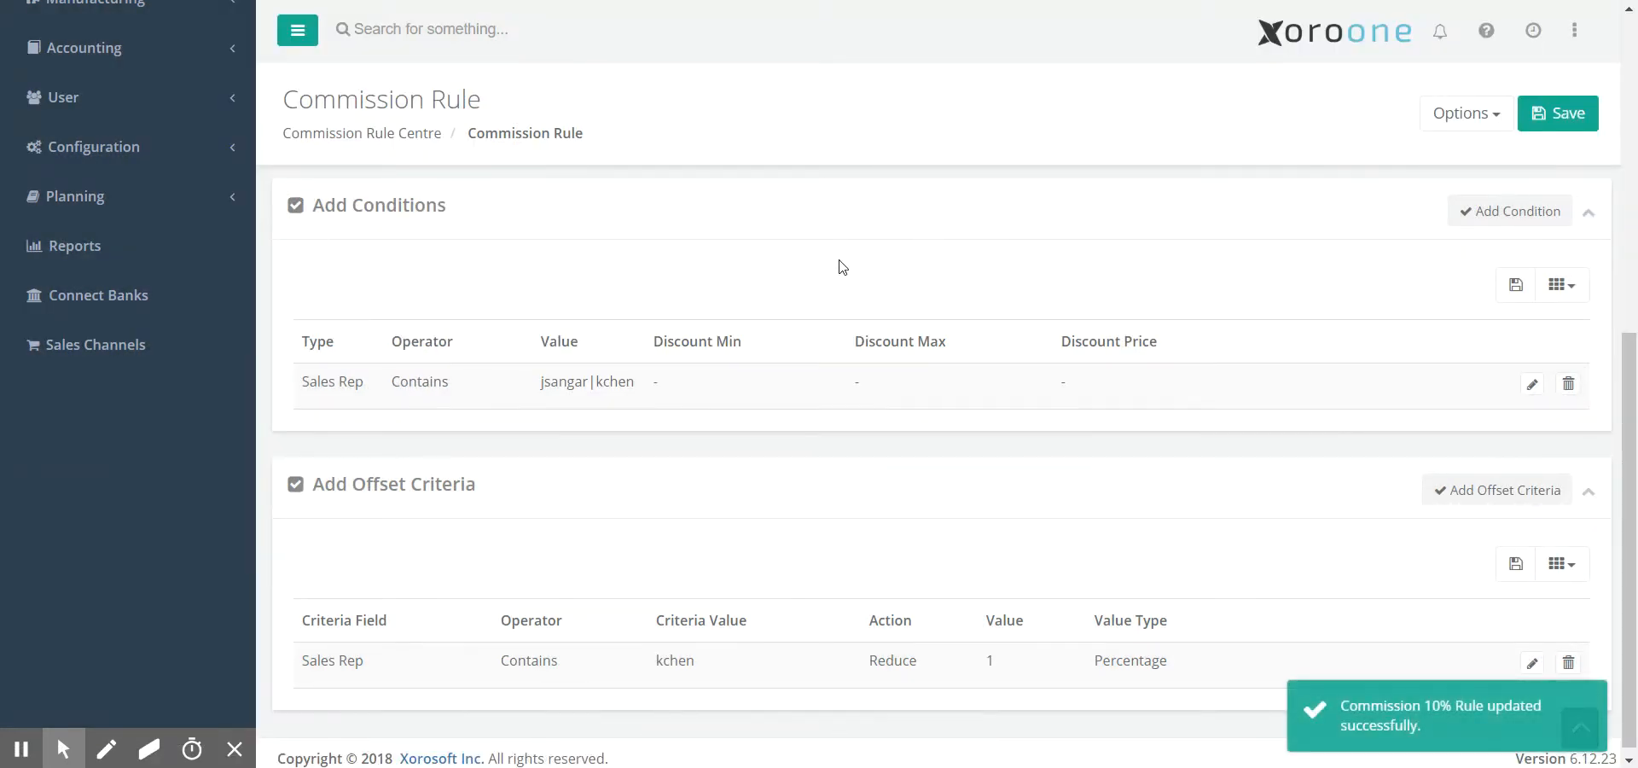
scroll(567, 377, up, 7)
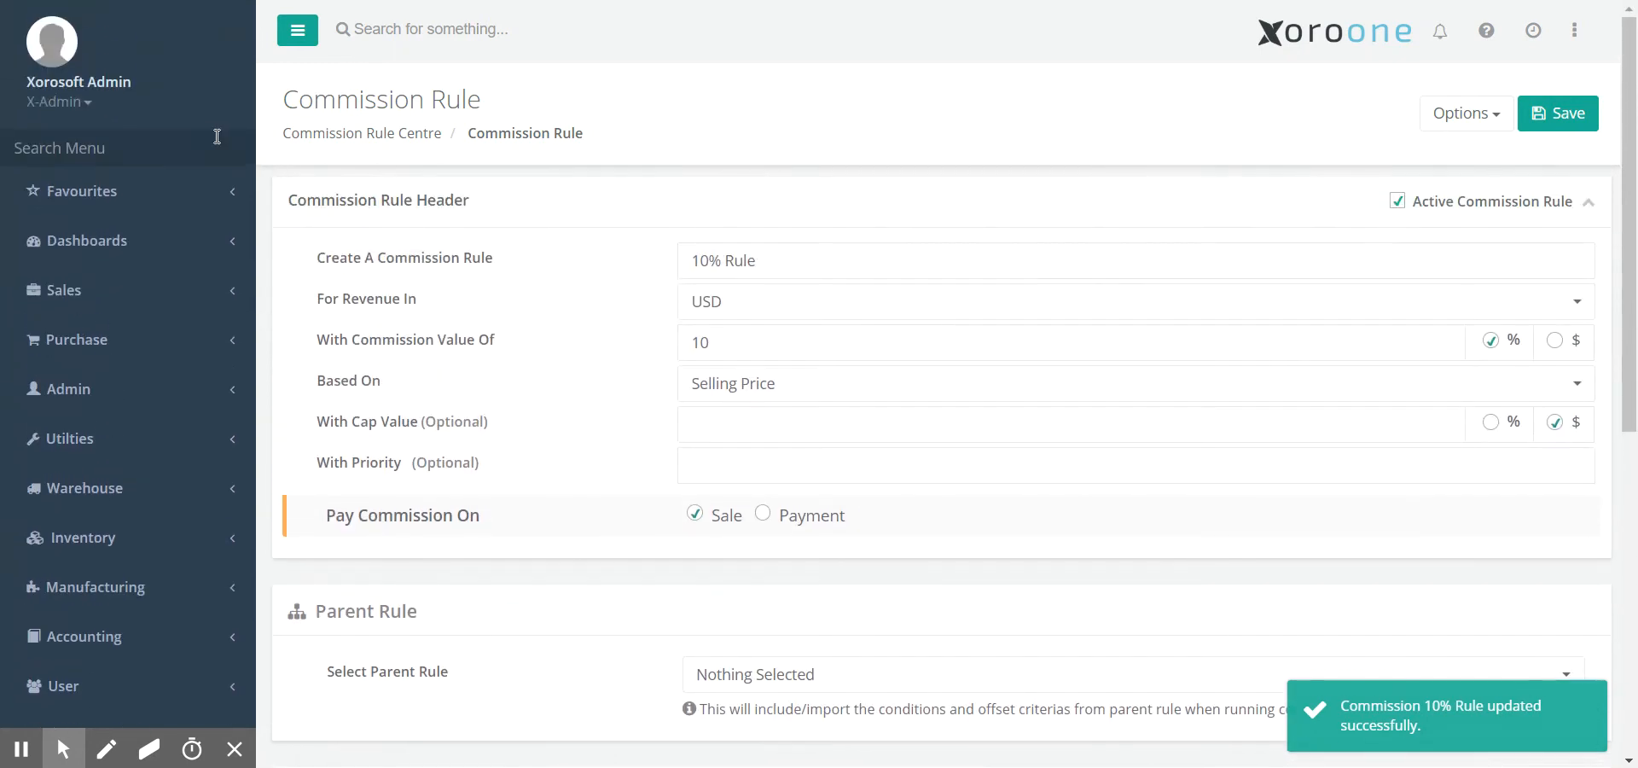
- Open Run Commissions and set the period from 03/01/2018 to 03/31/2018
click(159, 153)
text(run)
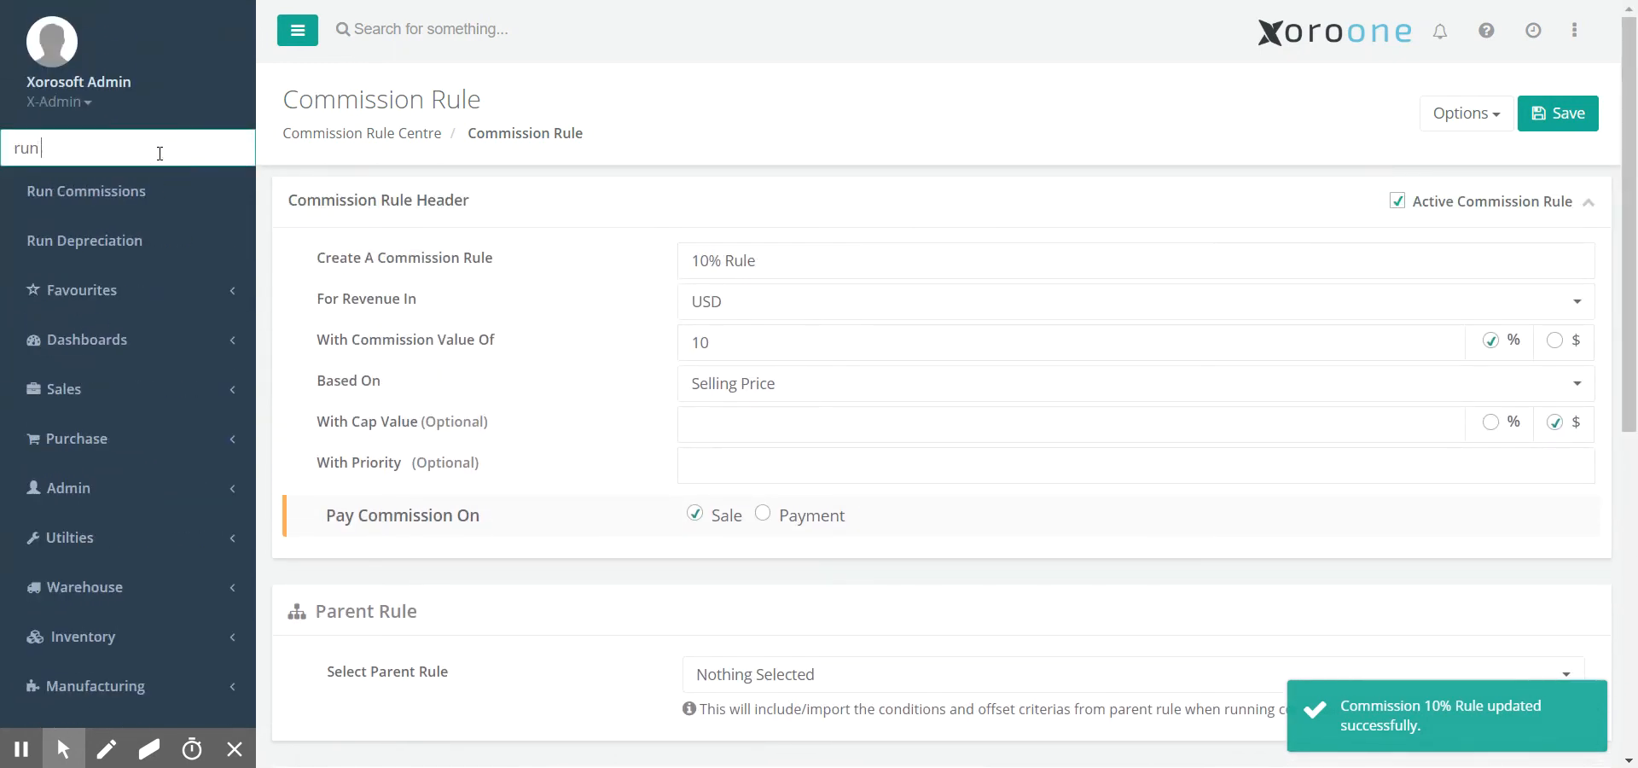
key(Return)
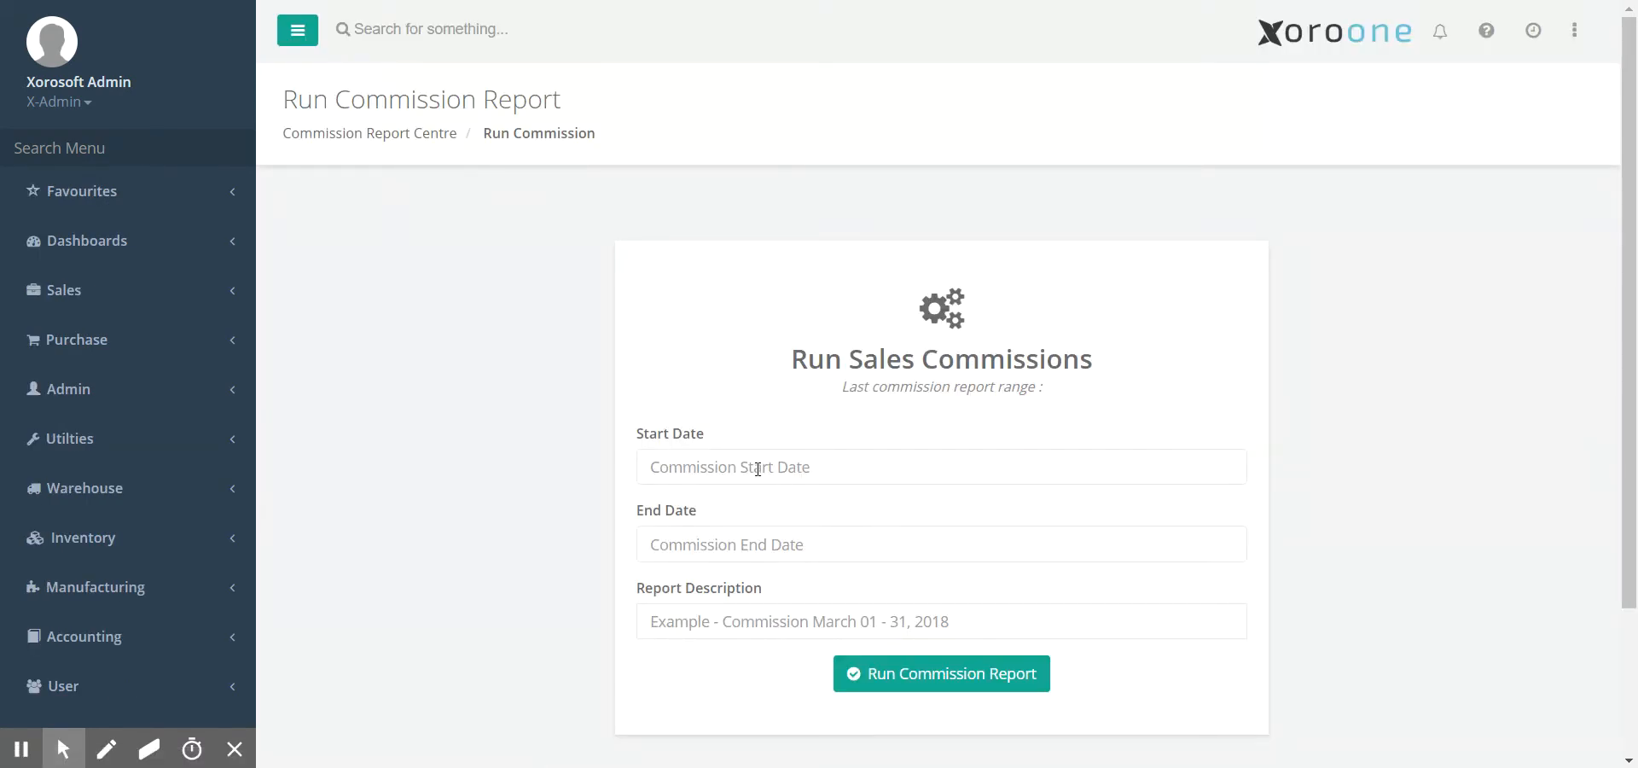
click(803, 468)
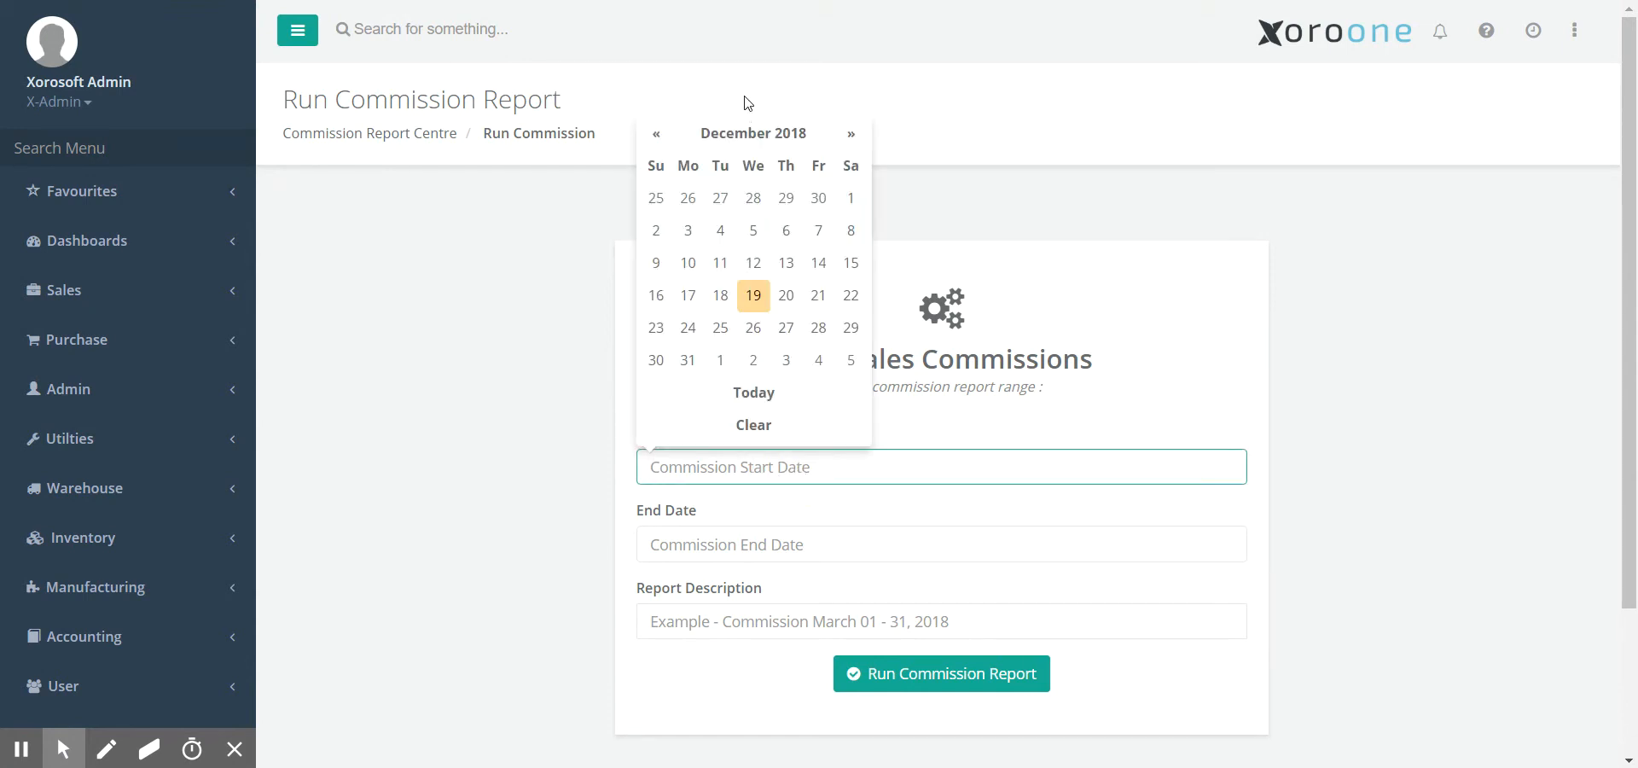
click(766, 133)
click(777, 220)
click(784, 196)
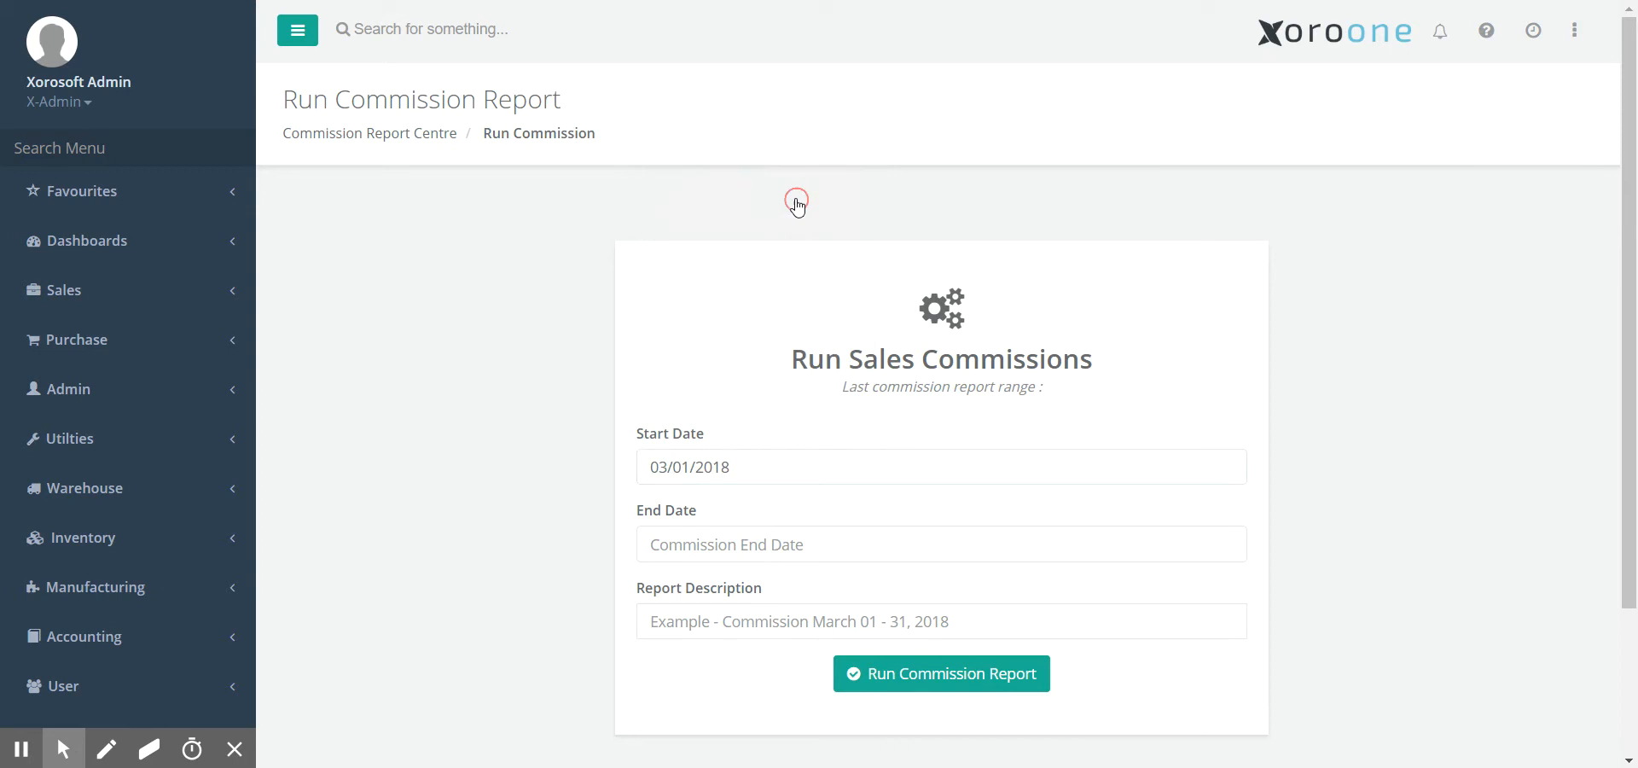
click(744, 550)
click(786, 215)
click(779, 293)
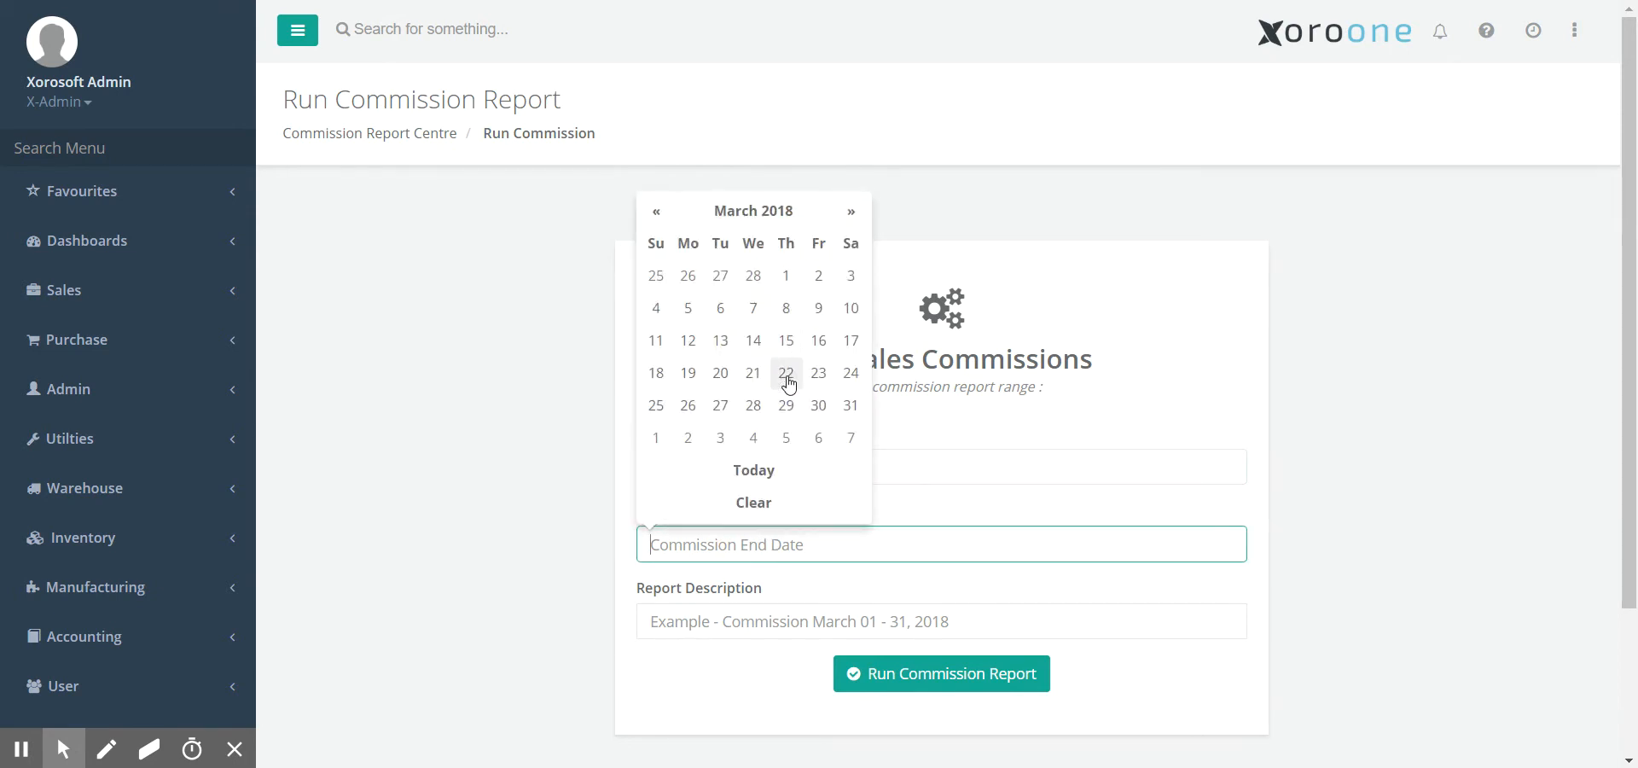
click(850, 406)
- Describe the report as 'March 2018 Commission', run it, and confirm
click(774, 613)
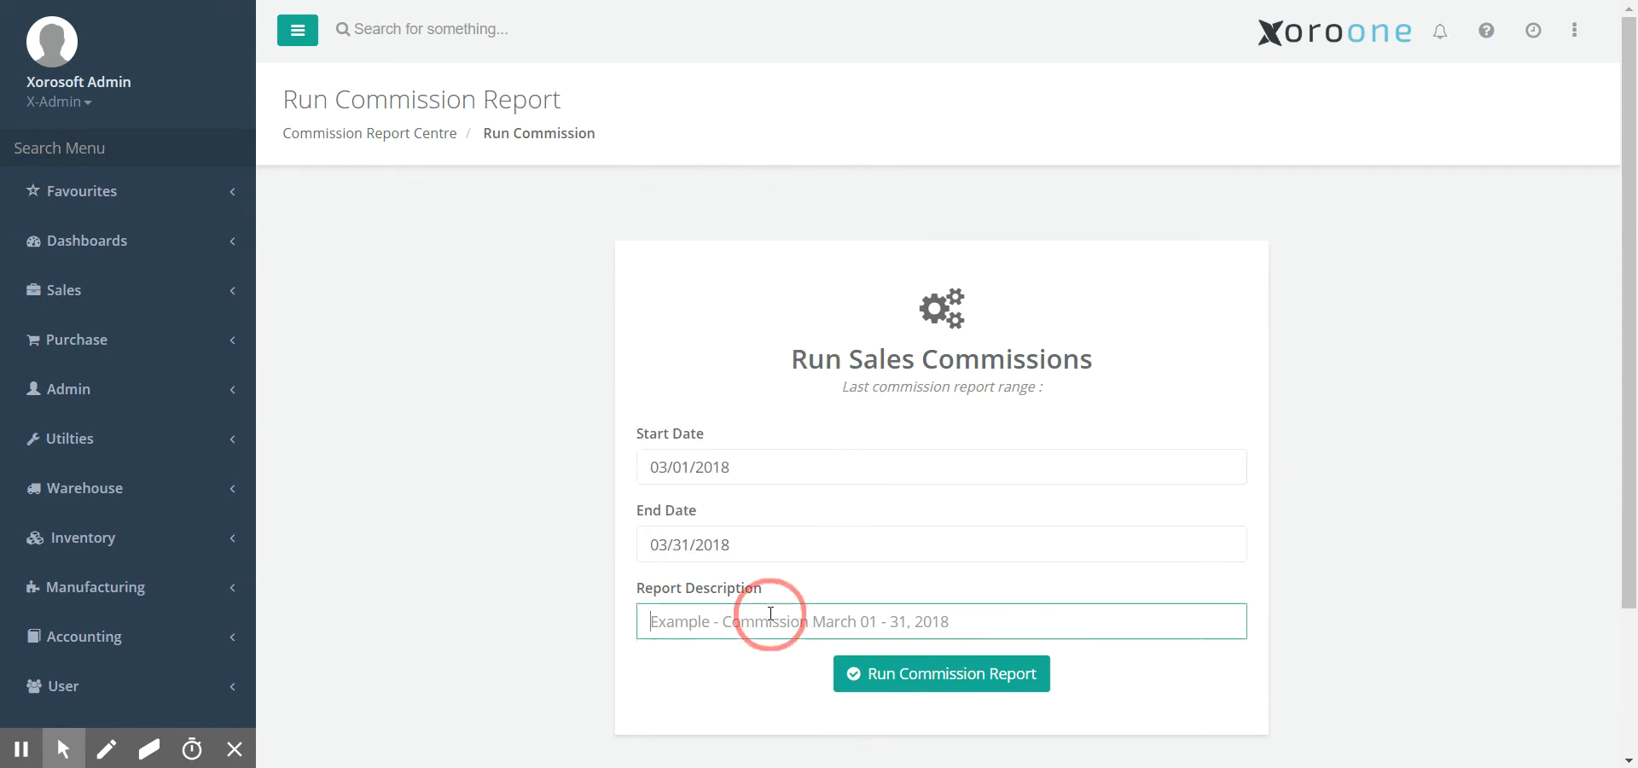
text(March 2018 Commission)
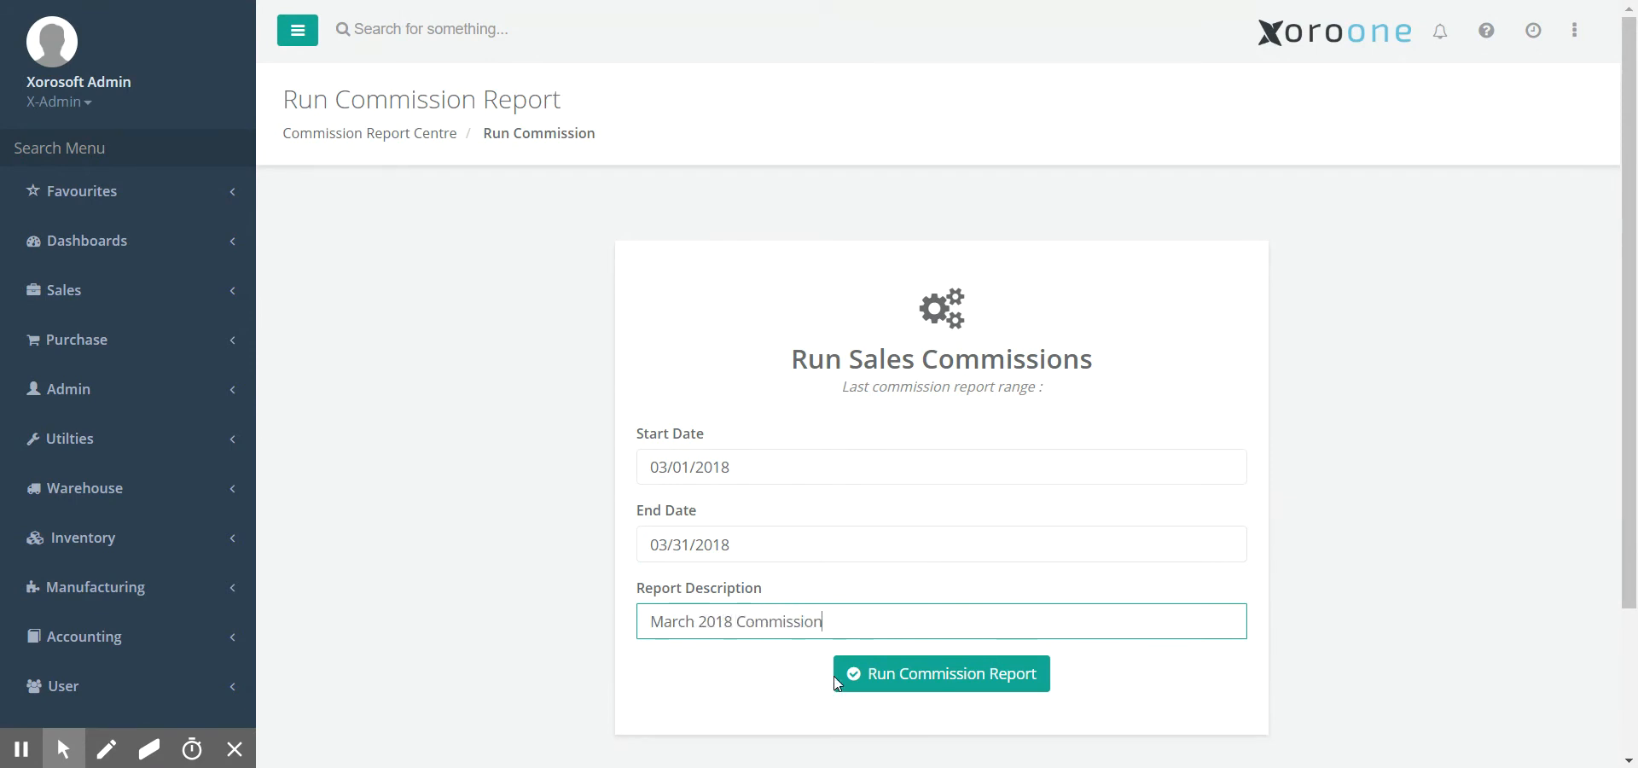
click(849, 685)
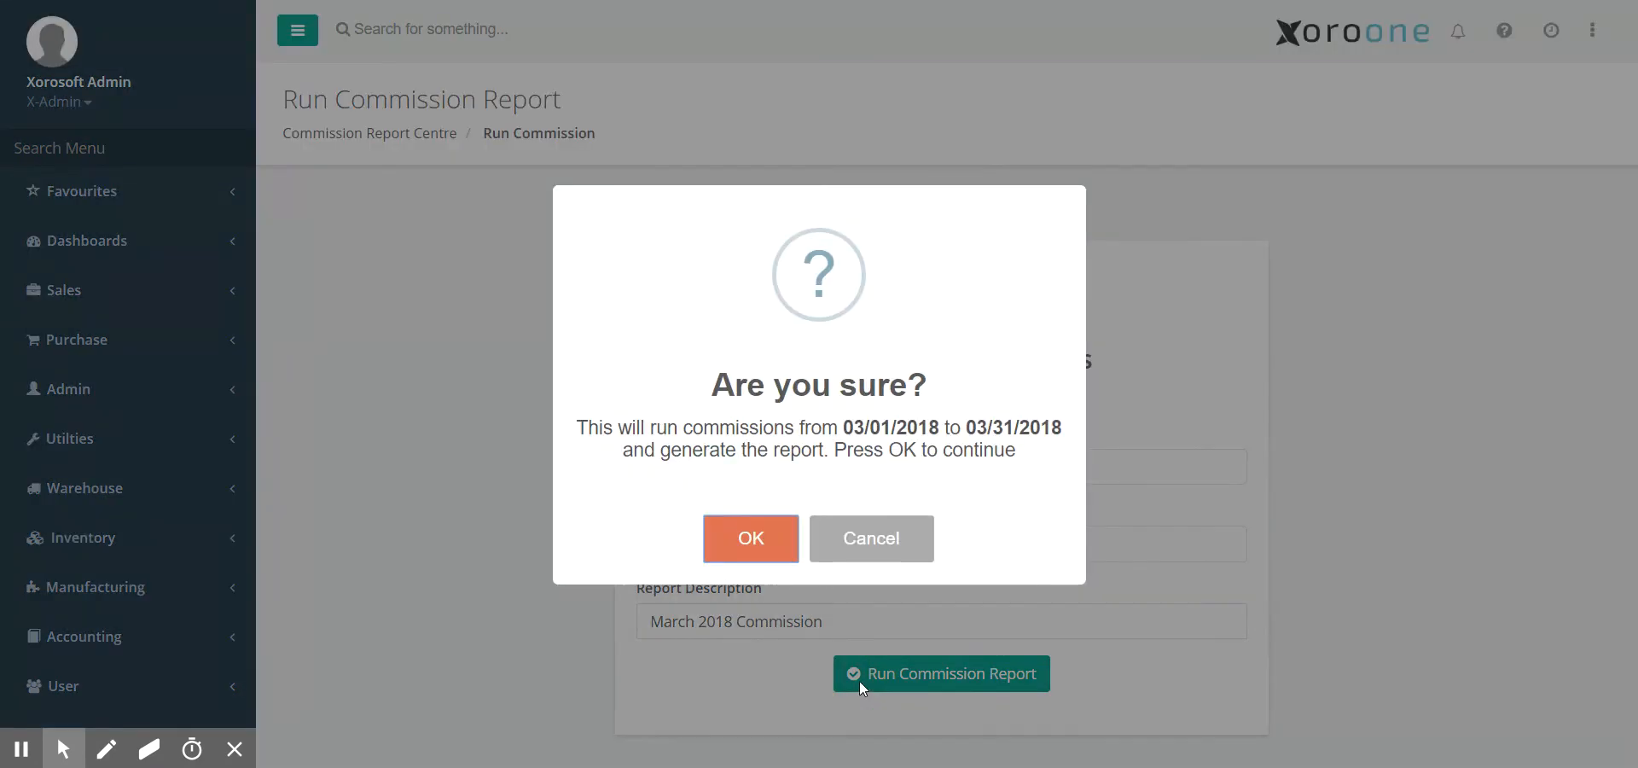
click(751, 539)
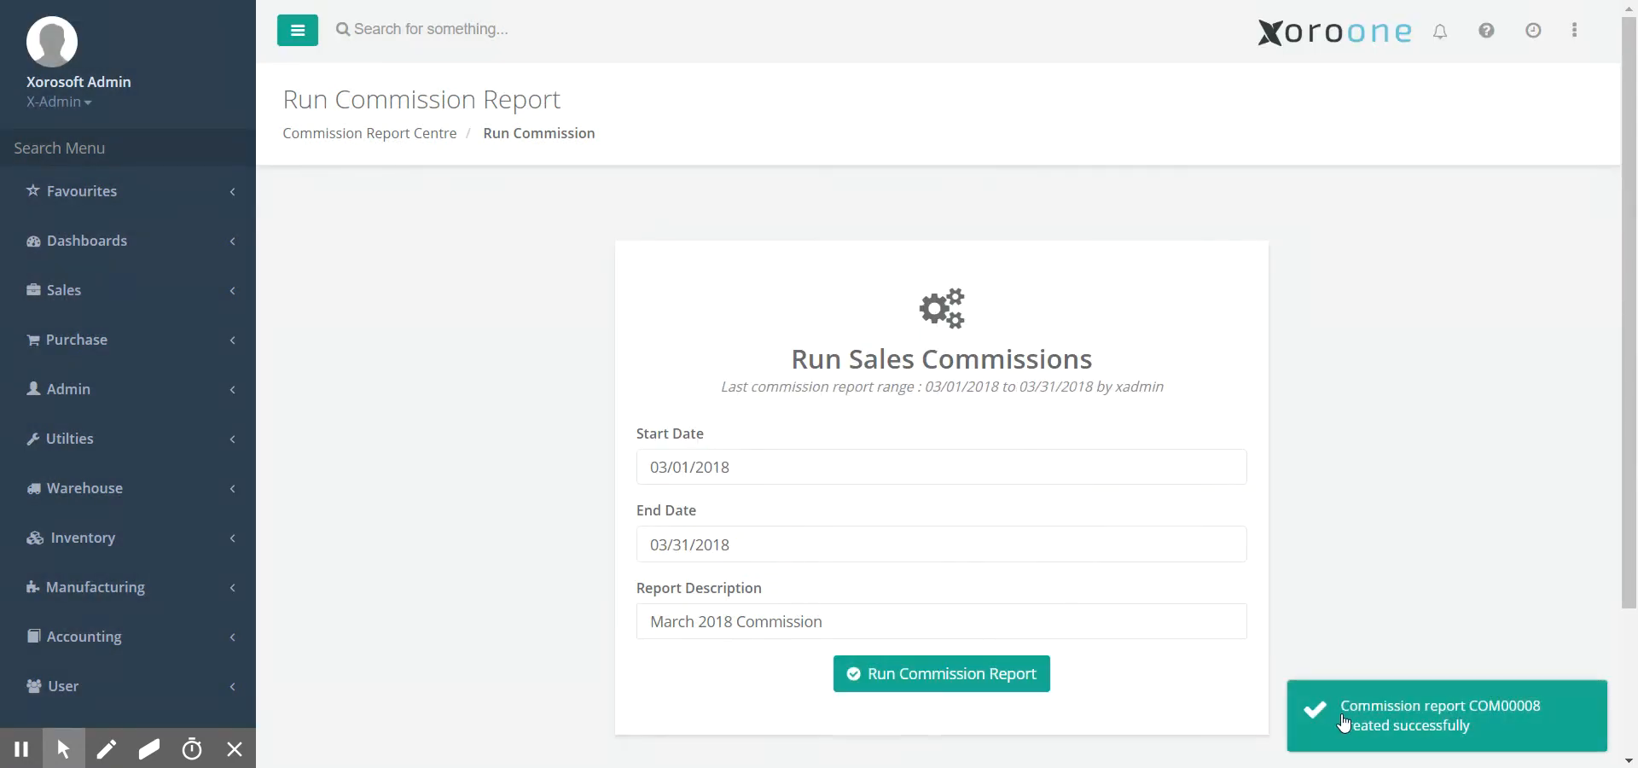
- Open report COM00008 from Commission Report Centre, expand both reps' invoice lines, then close it
click(402, 138)
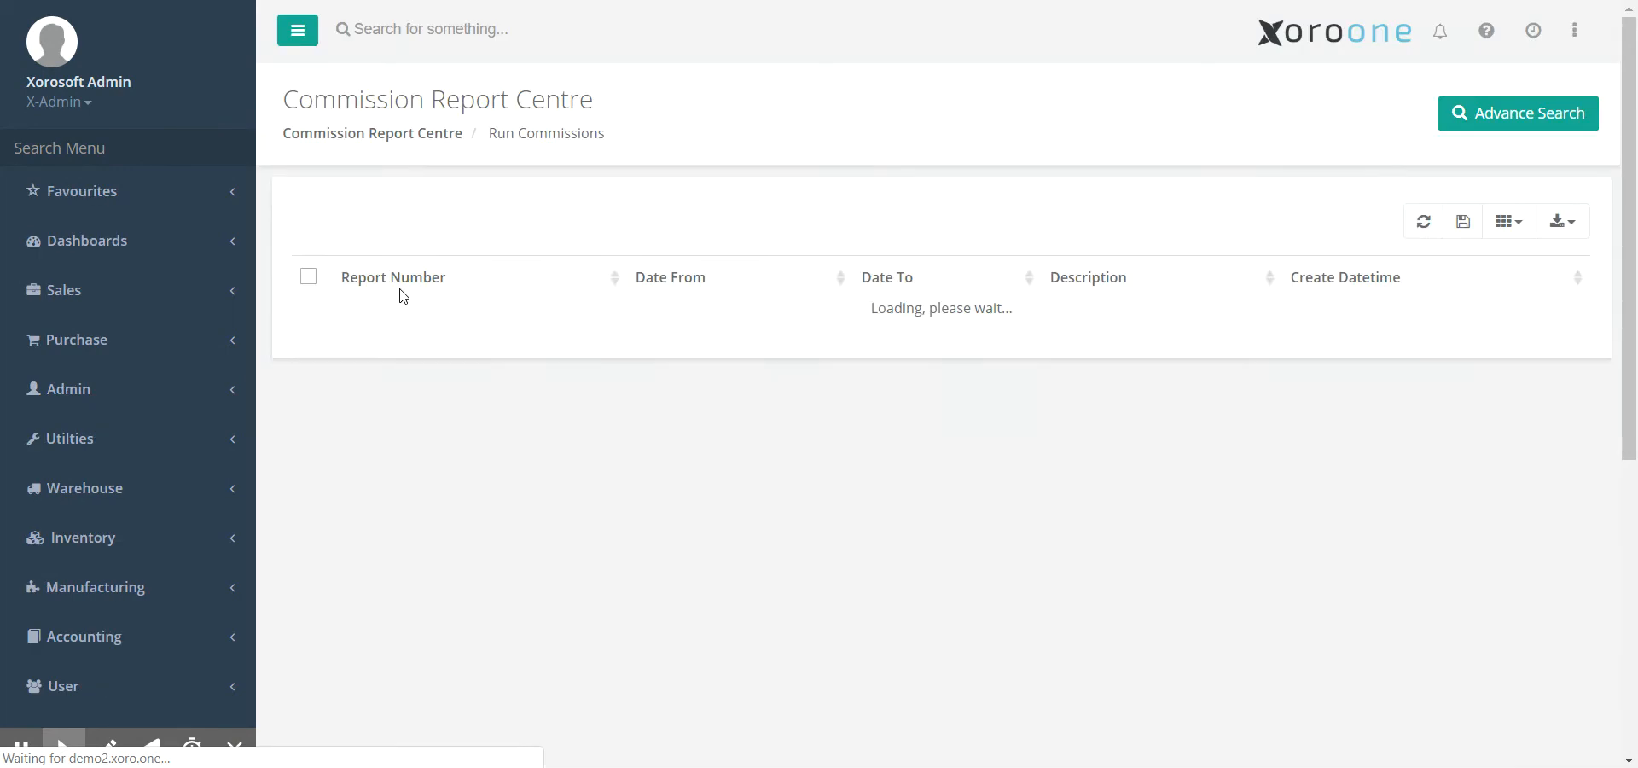
click(915, 336)
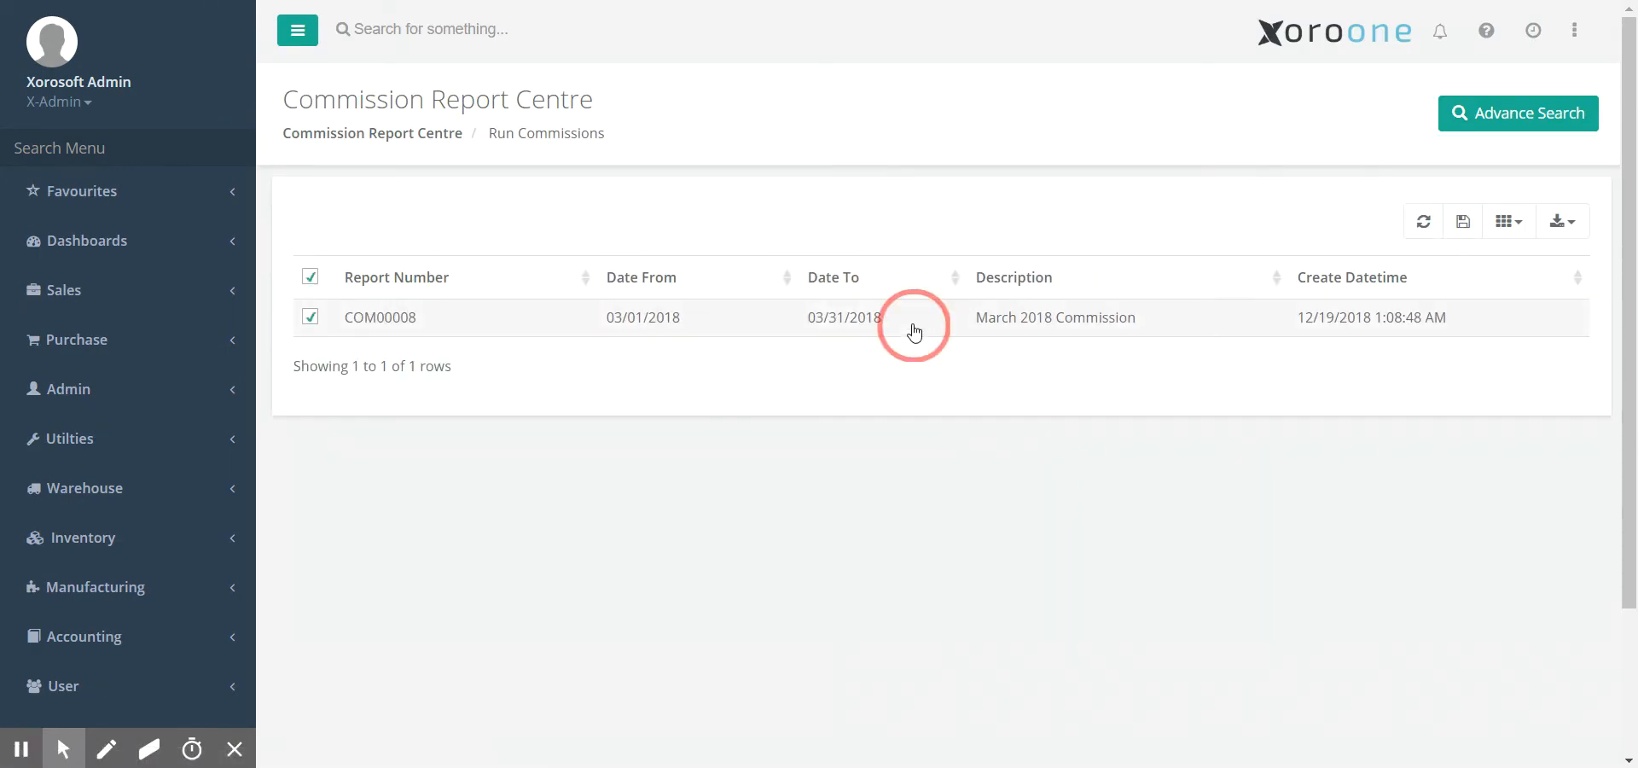
drag(676, 268, 719, 225)
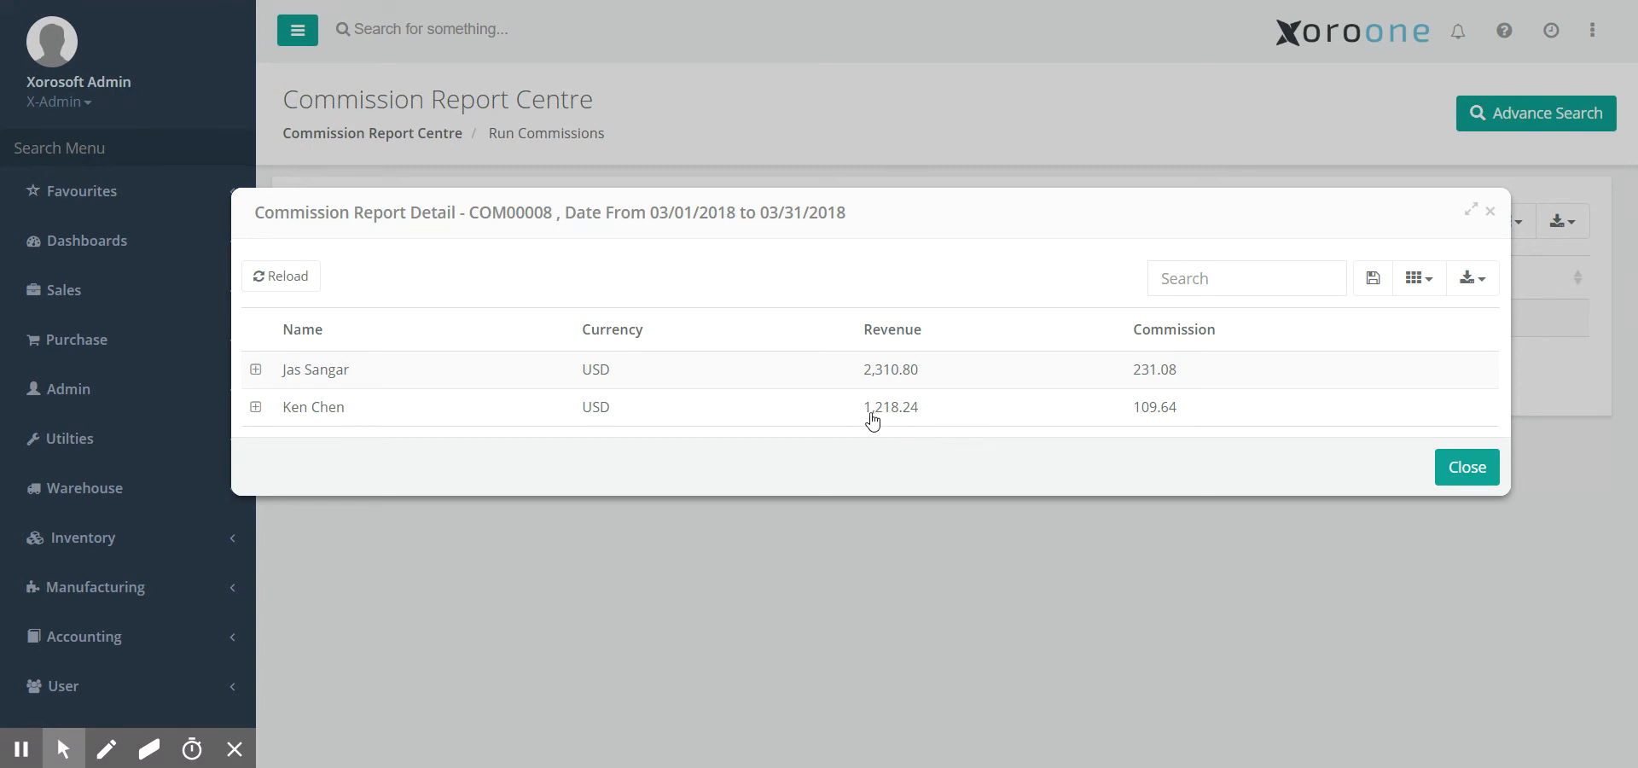
click(255, 408)
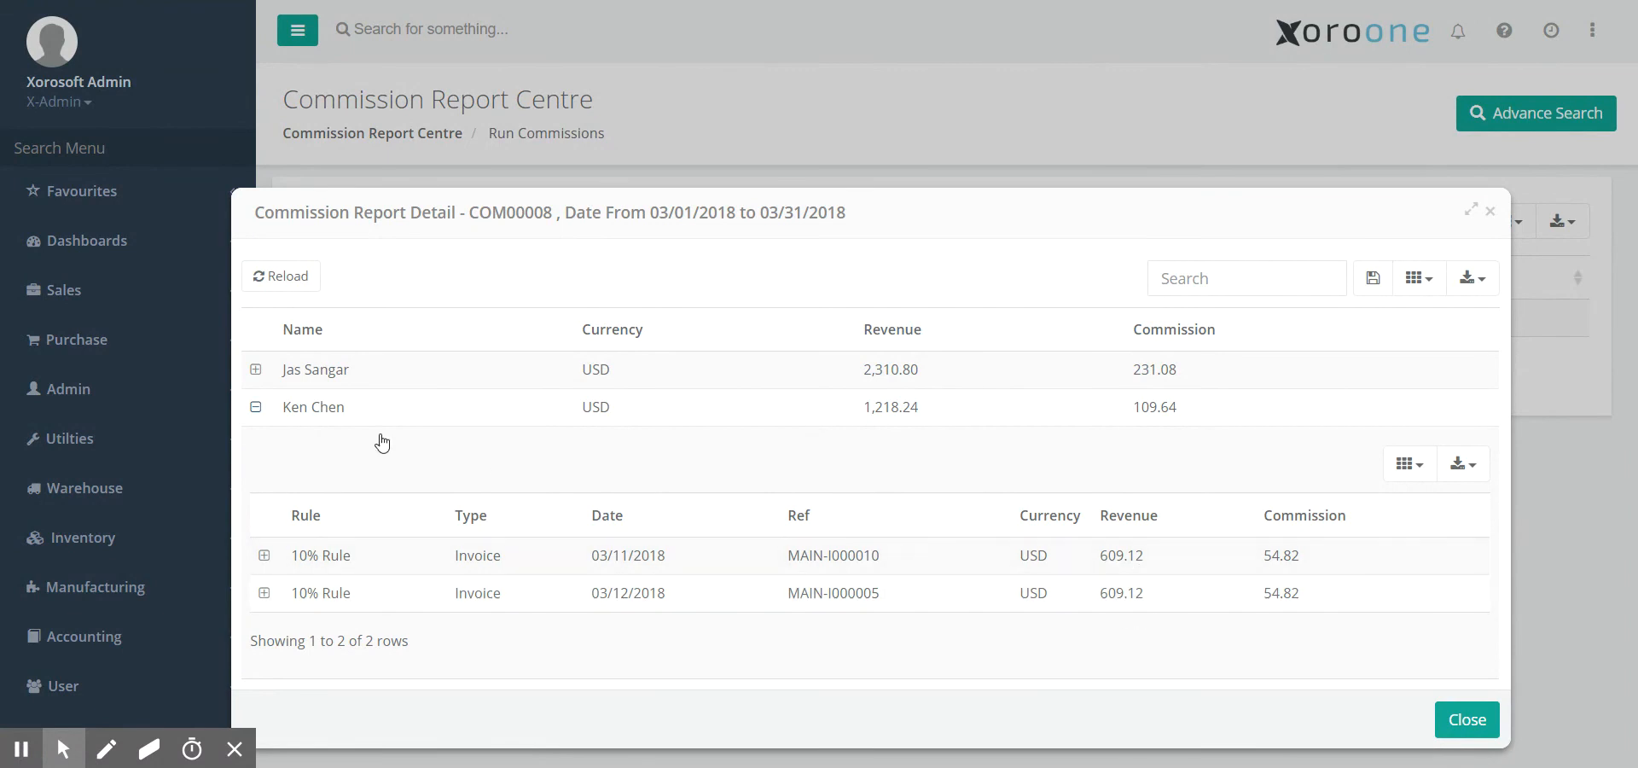
click(255, 407)
click(255, 369)
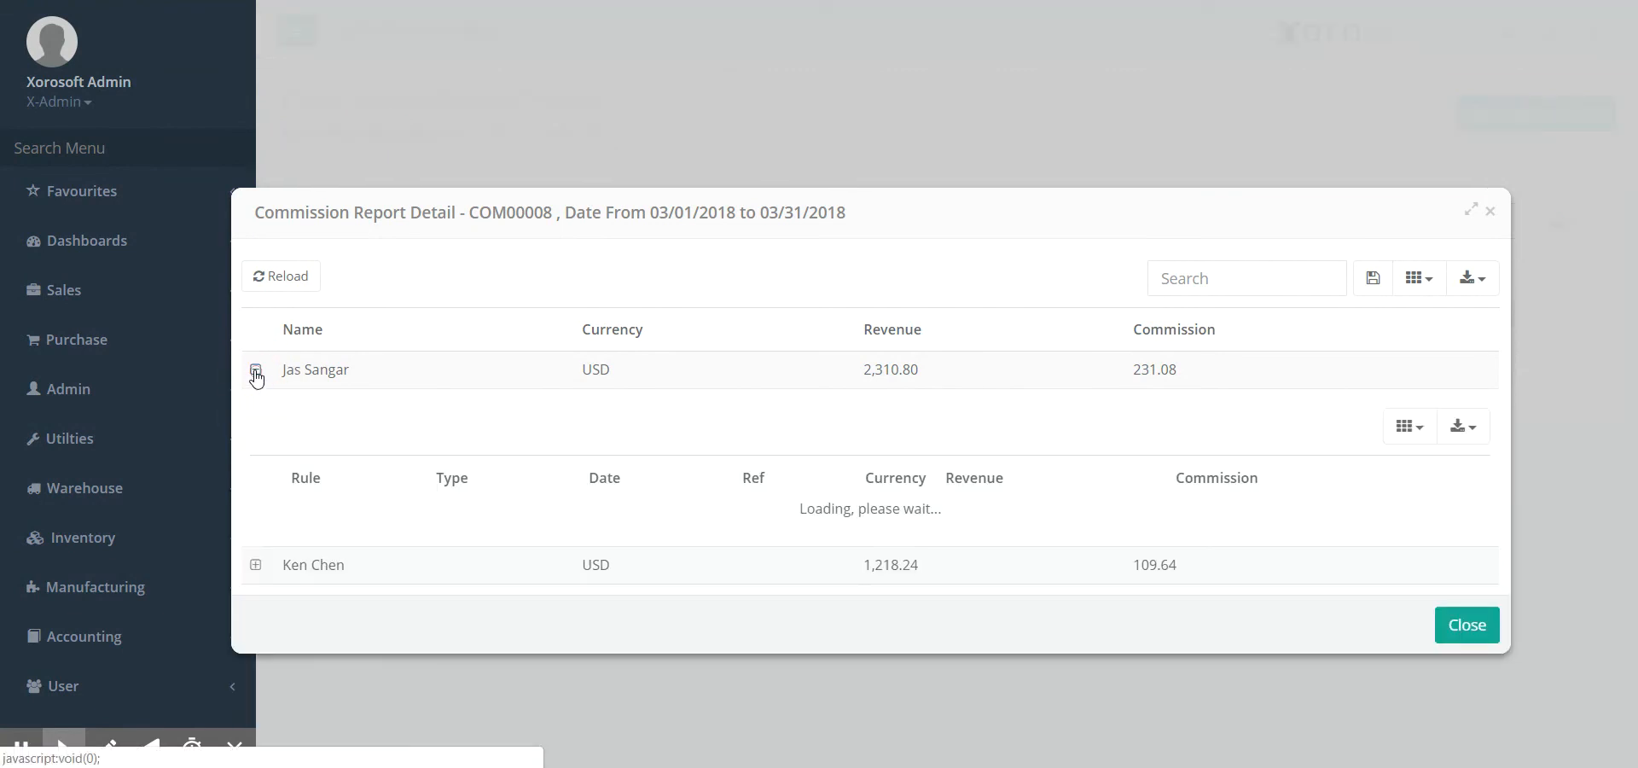
click(255, 369)
click(1489, 217)
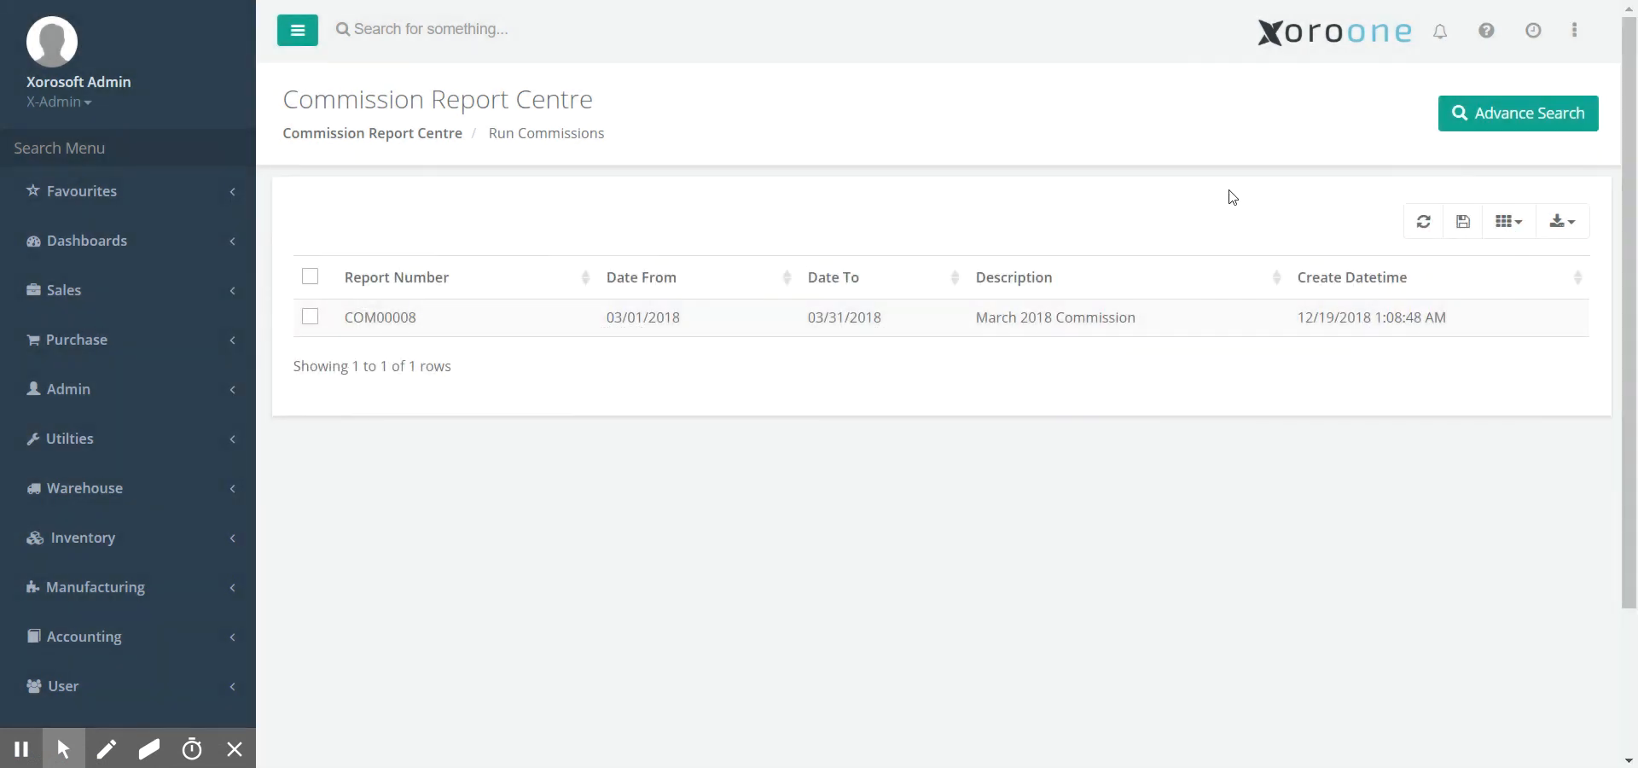